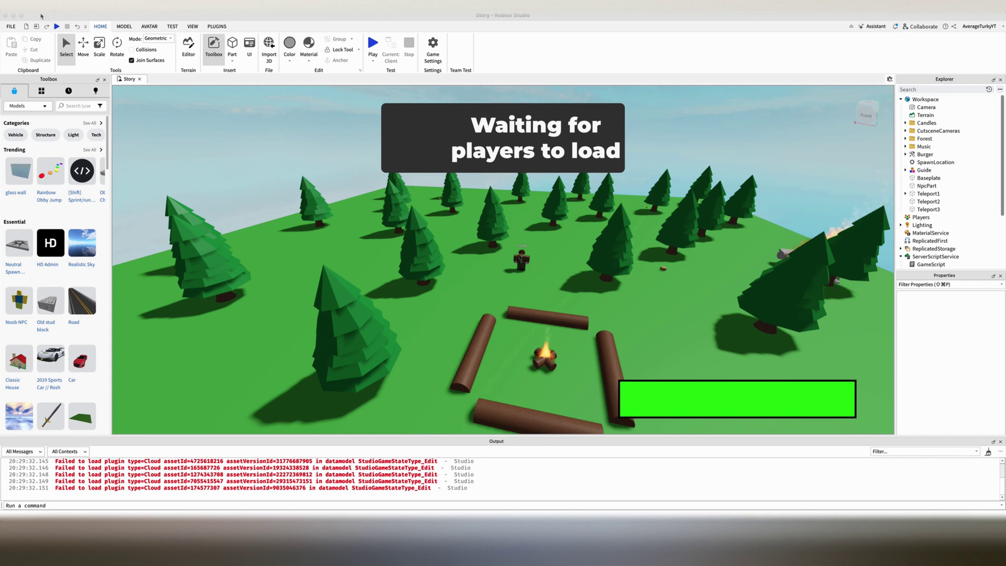
# Switch to Photopea, create an 800 × 800 px project, and hide its white Background layer.
pyautogui.click(21, 15)
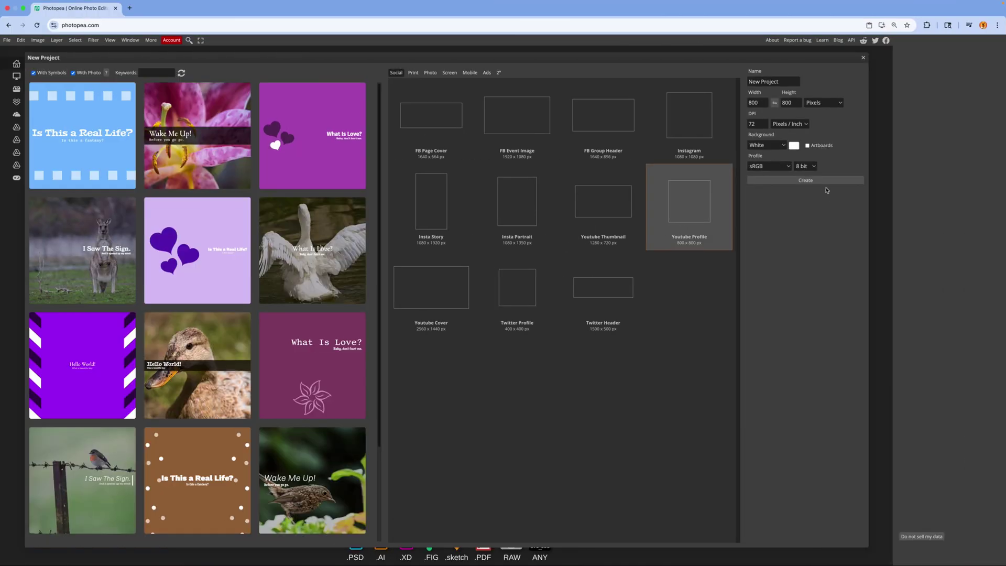
pyautogui.click(817, 186)
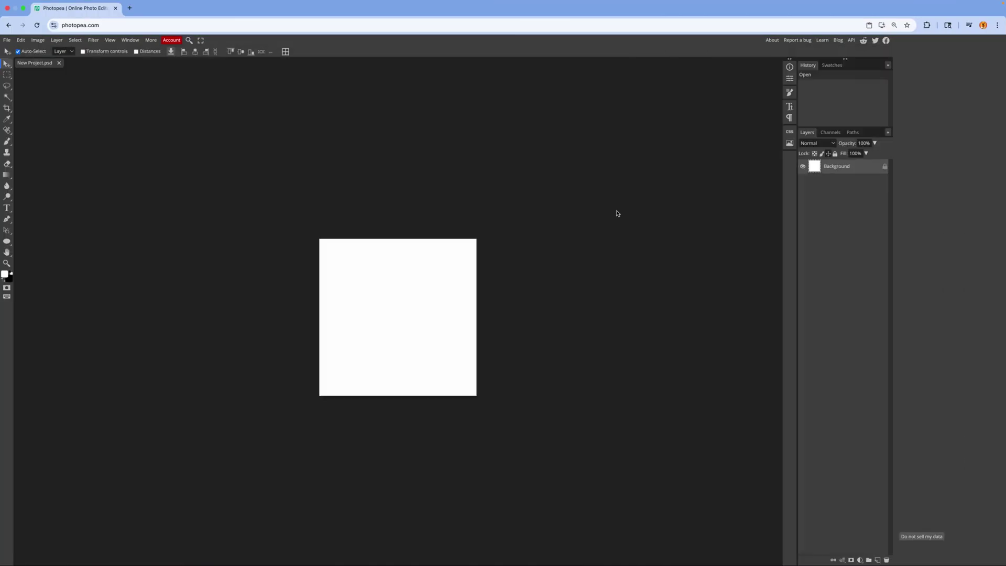
pyautogui.click(802, 166)
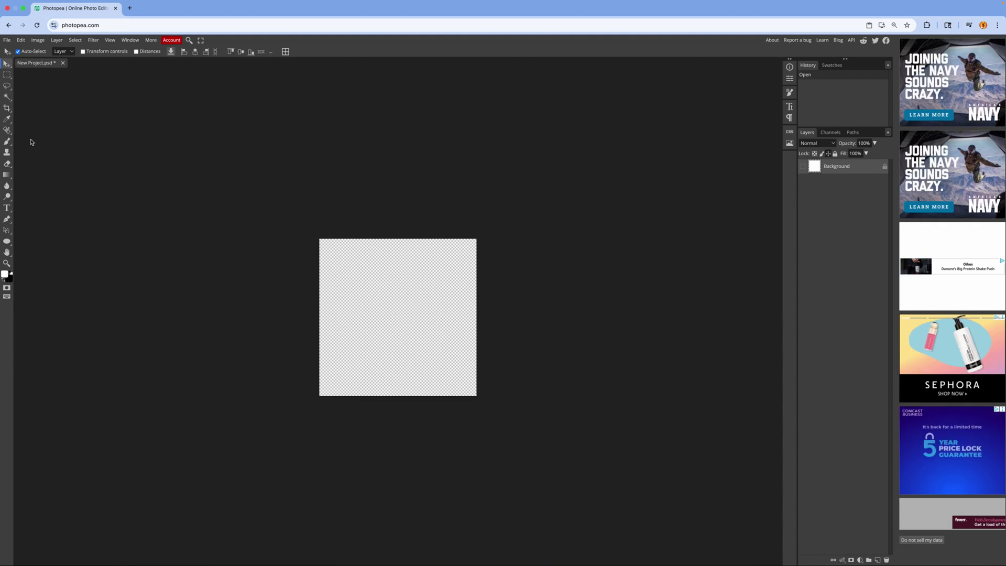
# Draw an ellipse shape filling the whole 800 × 800 px canvas and fill it white.
pyautogui.rightClick(4, 238)
pyautogui.click(33, 252)
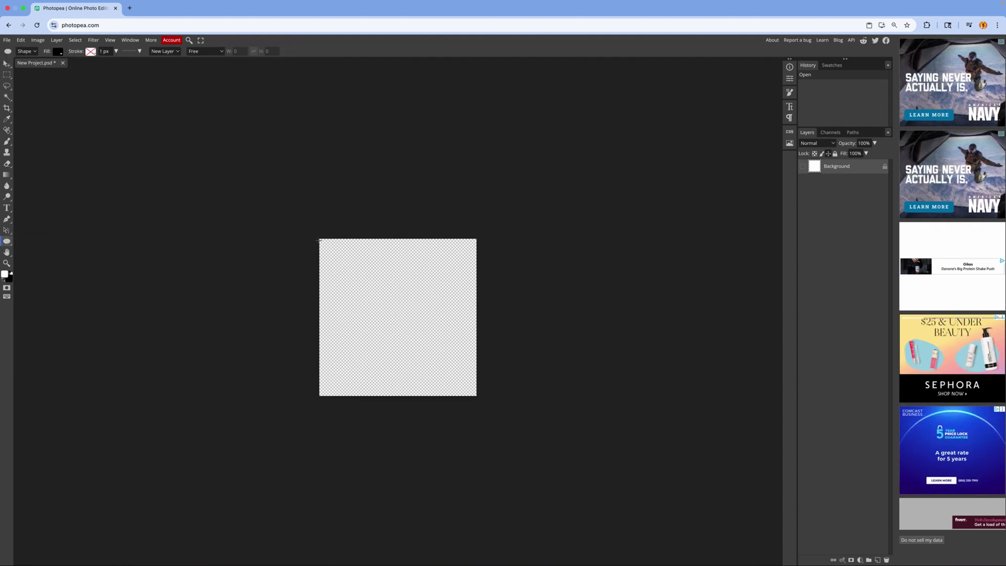
pyautogui.moveTo(318, 241); pyautogui.dragTo(477, 396)
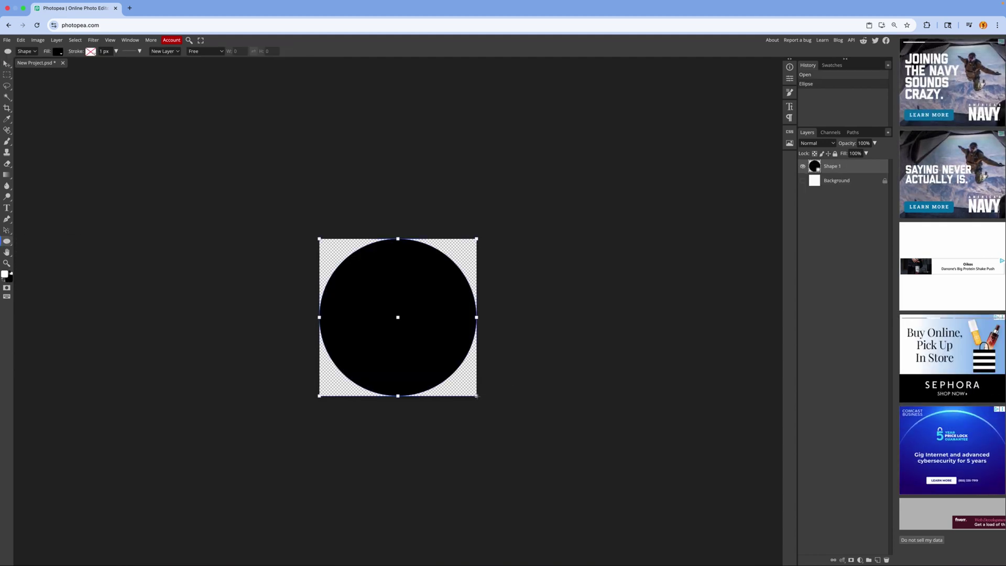
pyautogui.click(58, 51)
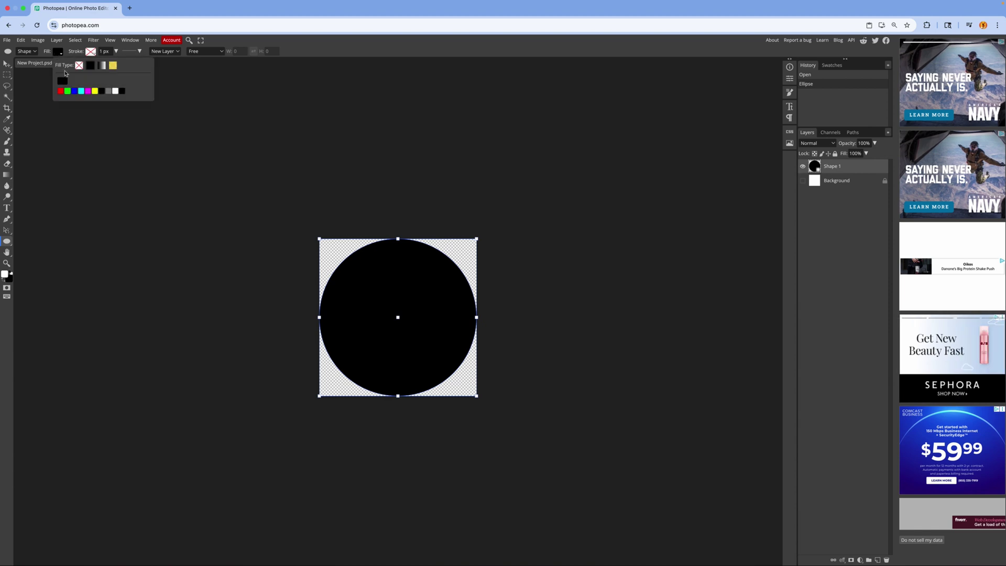
pyautogui.click(116, 90)
# Give the white circle a black 20 px stroke positioned inside at 100% opacity.
pyautogui.rightClick(829, 167)
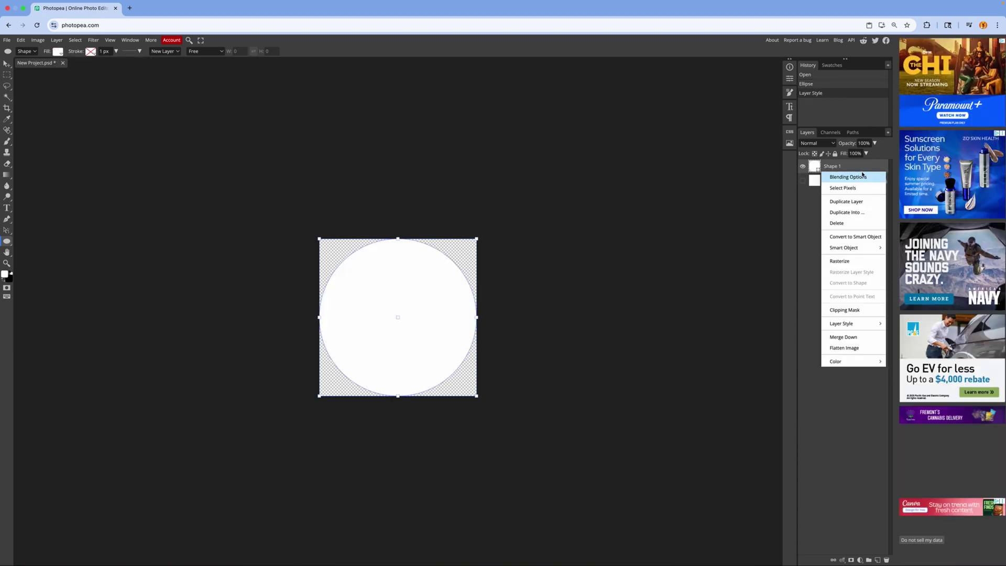
pyautogui.click(839, 175)
pyautogui.click(73, 145)
pyautogui.click(172, 143)
pyautogui.click(157, 135)
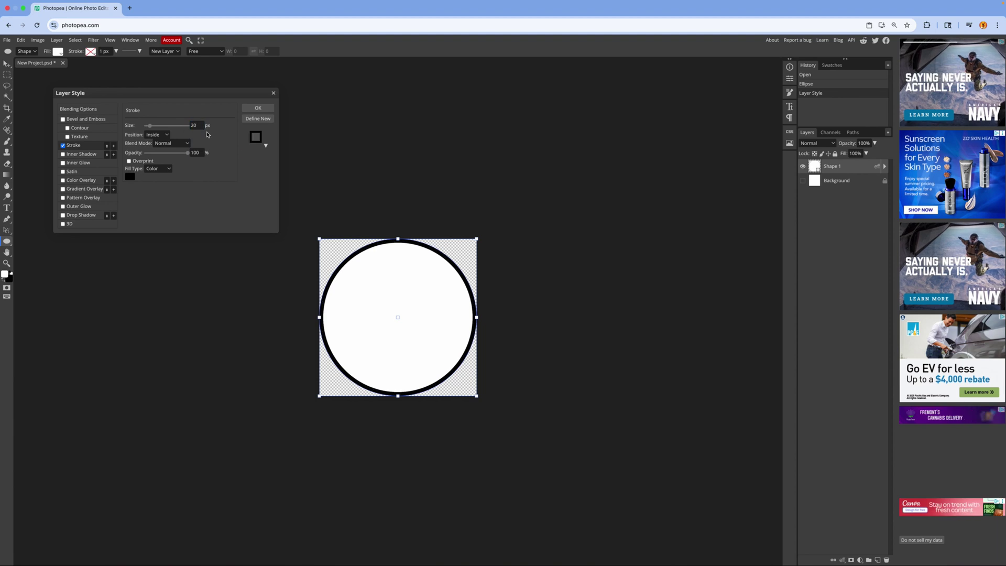
pyautogui.click(261, 107)
# Add a text box inside the circle reading GOOD ENDING and colour the text green.
pyautogui.write('t')
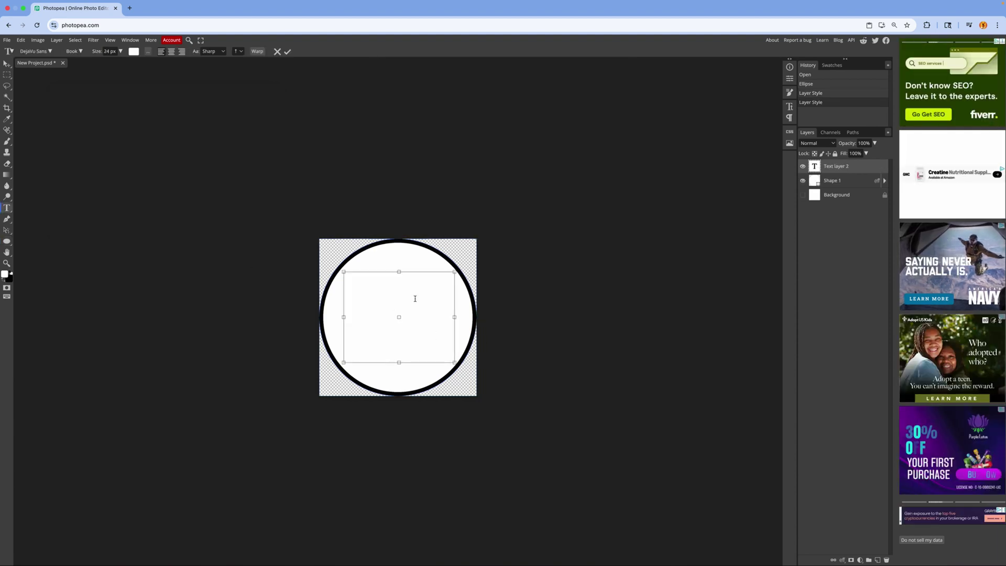
pyautogui.write('ING')
pyautogui.press('super+a')
pyautogui.rightClick(825, 171)
pyautogui.click(134, 52)
pyautogui.click(137, 169)
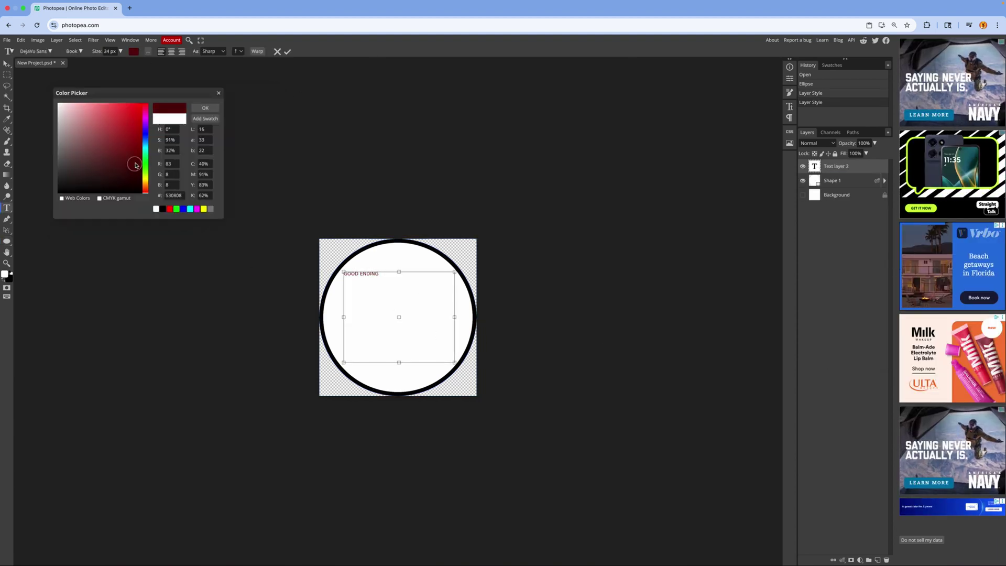
pyautogui.click(145, 165)
pyautogui.click(139, 128)
pyautogui.click(205, 108)
# Set the GOOD ENDING text in Dela Gothic One at 150 px, then widen its text box and position it over the circle.
pyautogui.click(36, 51)
pyautogui.click(81, 191)
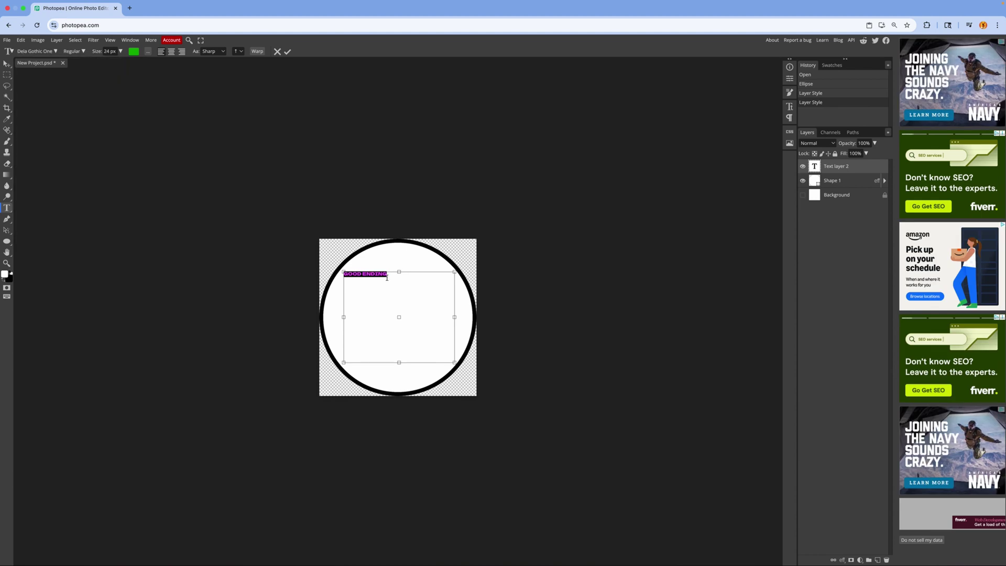
pyautogui.click(114, 62)
pyautogui.moveTo(345, 281); pyautogui.dragTo(551, 321)
pyautogui.keyDown('super'); pyautogui.moveTo(463, 308); pyautogui.dragTo(414, 316); pyautogui.keyUp('super')
# Shrink the text box from its upper-left corner and move it back over the middle of the circle.
pyautogui.doubleClick(414, 316)
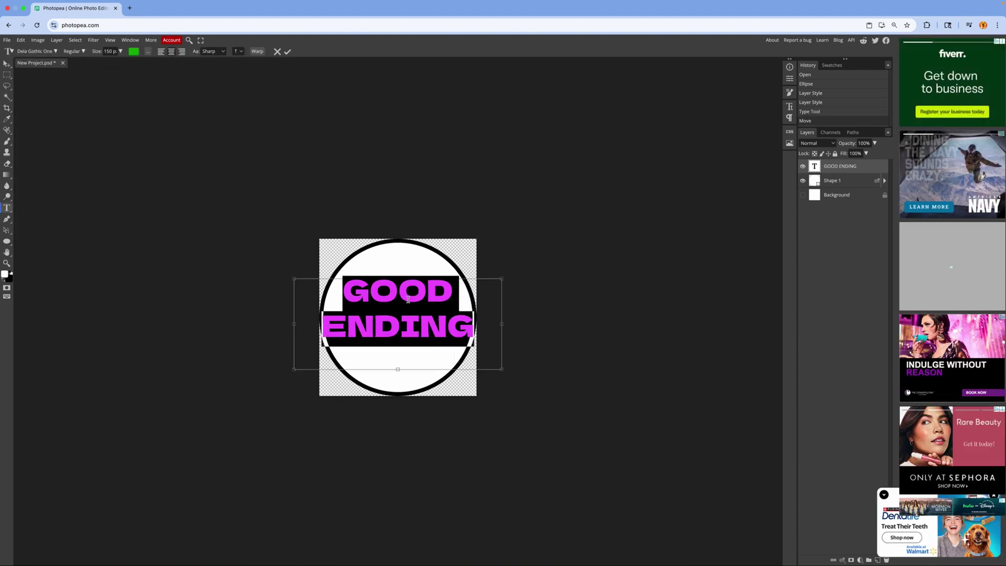
pyautogui.moveTo(295, 280); pyautogui.dragTo(336, 299)
pyautogui.keyDown('super'); pyautogui.moveTo(420, 314); pyautogui.dragTo(401, 296); pyautogui.keyUp('super')
# Try other fonts on the GOOD ENDING text, ending with Dongle.
pyautogui.click(35, 51)
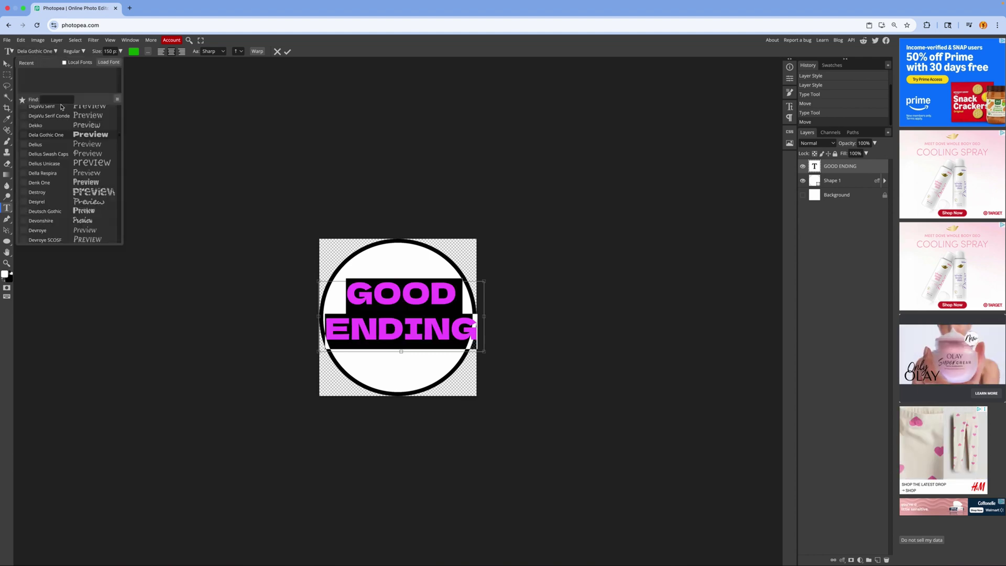
pyautogui.scroll(-2, 68, 147)
pyautogui.click(72, 171)
pyautogui.click(72, 226)
pyautogui.scroll(-3, 74, 202)
pyautogui.click(74, 203)
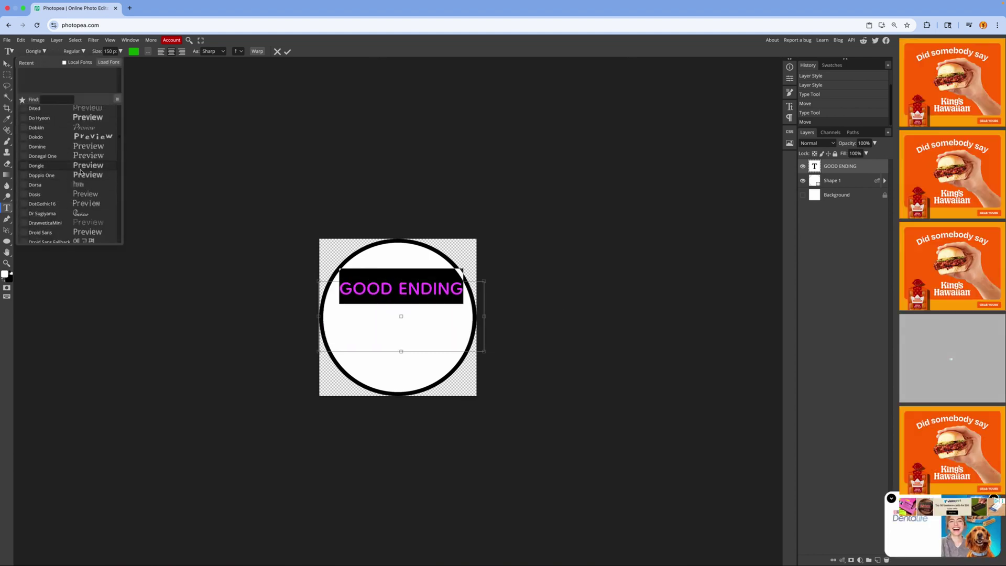
# Insert a line break between GOOD and ENDING so the text sits on two lines.
pyautogui.click(399, 289)
pyautogui.press('Return')
# Try enlarging the two-line text from its upper-left corner with Free Transform, and undo the scaling.
pyautogui.click(6, 63)
pyautogui.press('super+alt+t')
pyautogui.moveTo(371, 283); pyautogui.dragTo(355, 272)
pyautogui.press('super+z')
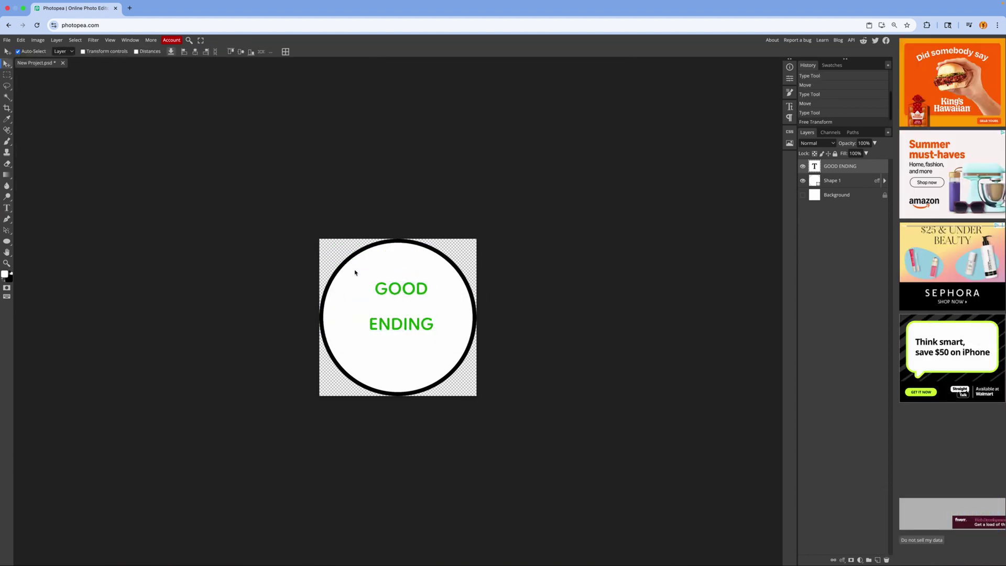
# Change the font of the whole GOOD ENDING text to a bold Encode Sans Semi variant.
pyautogui.press('t')
pyautogui.click(434, 328)
pyautogui.press('super+a')
pyautogui.click(35, 51)
pyautogui.scroll(-4, 79, 205)
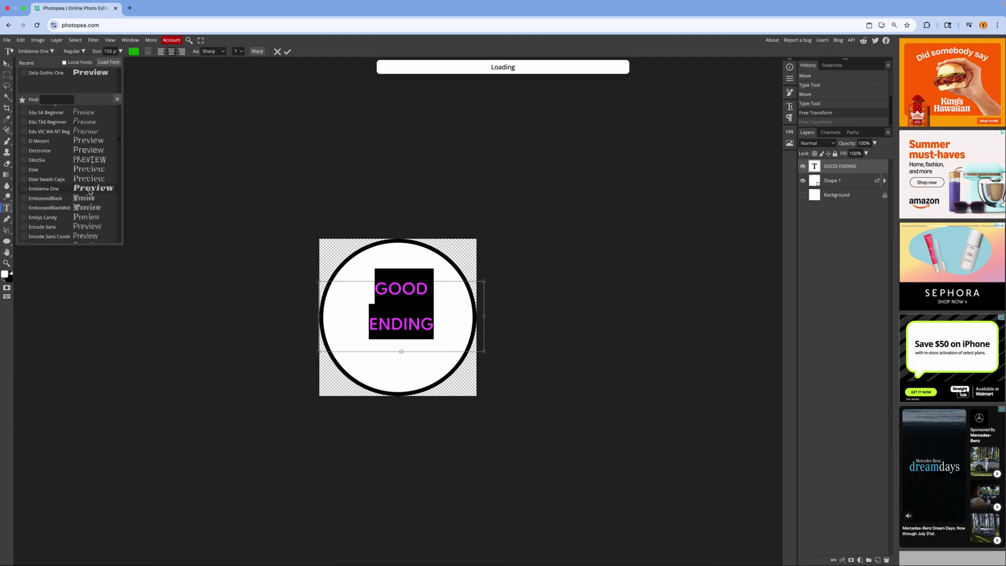
pyautogui.click(90, 221)
# Scale the GOOD ENDING text to 114.85% and centre it in the circle at X 400 px, Y 400 px.
pyautogui.click(6, 63)
pyautogui.moveTo(375, 303); pyautogui.dragTo(399, 309)
pyautogui.doubleClick(372, 309)
pyautogui.click(6, 63)
pyautogui.press('super+alt+t')
pyautogui.moveTo(348, 284); pyautogui.dragTo(334, 274)
pyautogui.moveTo(394, 309); pyautogui.dragTo(398, 318)
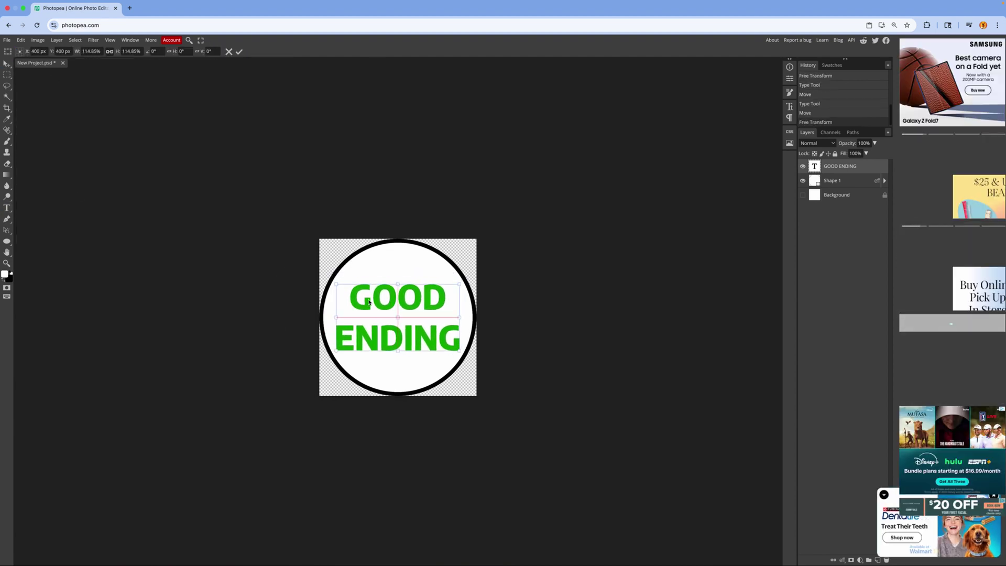
pyautogui.press('Return')
# Add a linear gradient overlay to the circle and turn its angle so the gradient runs horizontally from black to white.
pyautogui.doubleClick(849, 183)
pyautogui.click(84, 189)
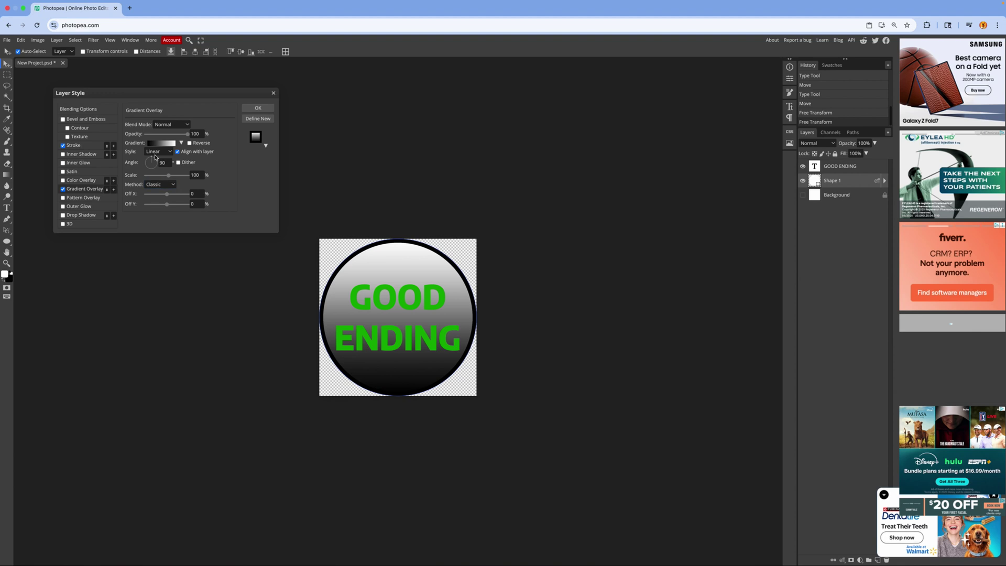
pyautogui.moveTo(156, 159); pyautogui.dragTo(163, 162)
# Change the gradient's black colour stop to light green and apply the circle's layer style.
pyautogui.click(161, 142)
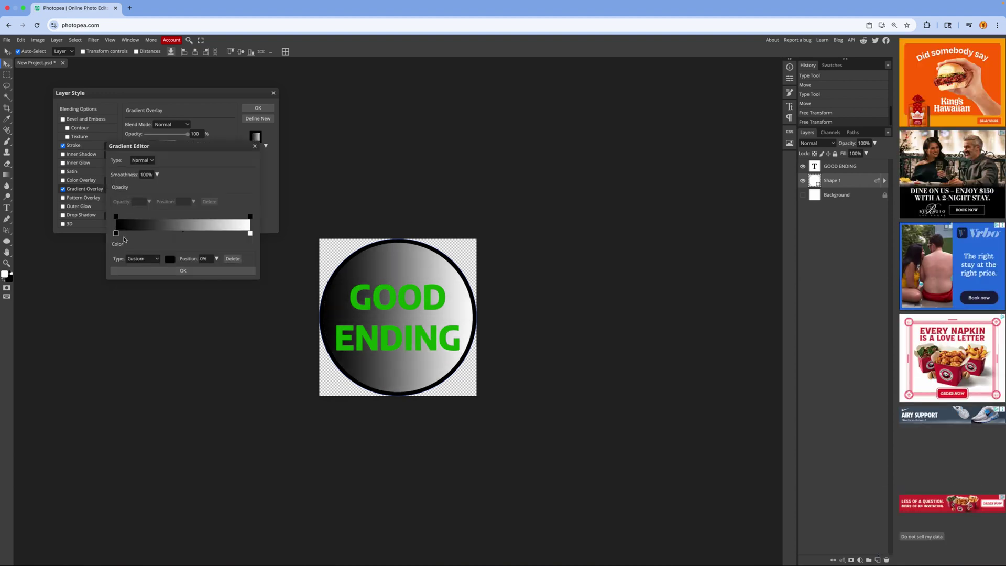
pyautogui.click(170, 258)
pyautogui.moveTo(208, 240); pyautogui.dragTo(198, 209)
pyautogui.click(311, 214)
pyautogui.click(183, 270)
pyautogui.click(257, 107)
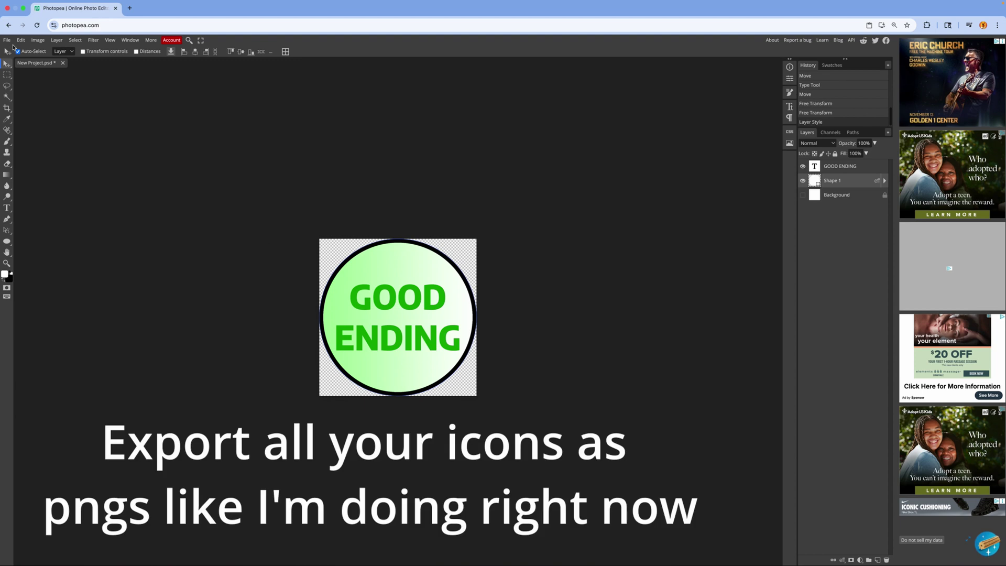
# Export the badge as an 800 × 800 px PNG named Good Ending Badge.
pyautogui.click(7, 40)
pyautogui.moveTo(32, 142)
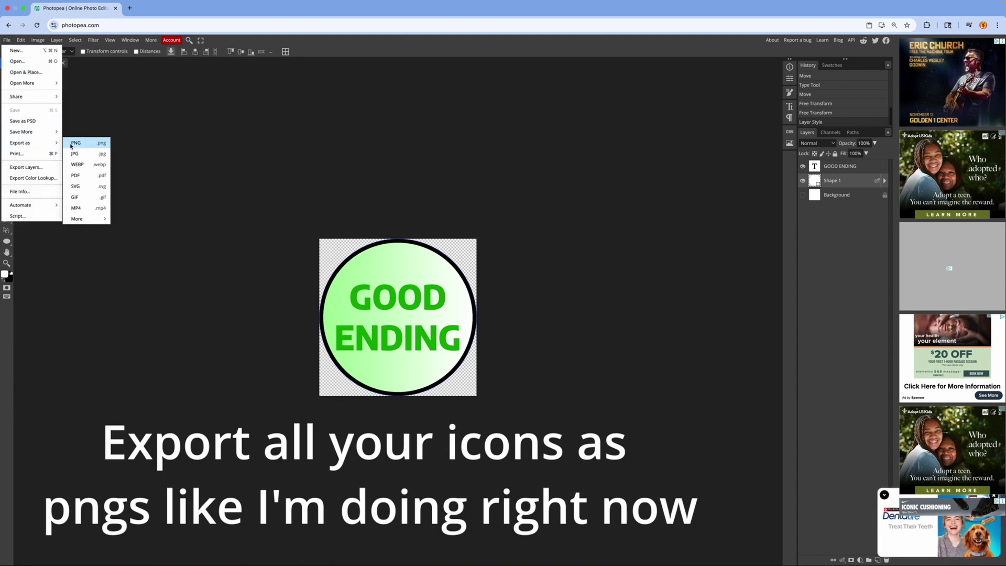
pyautogui.click(84, 145)
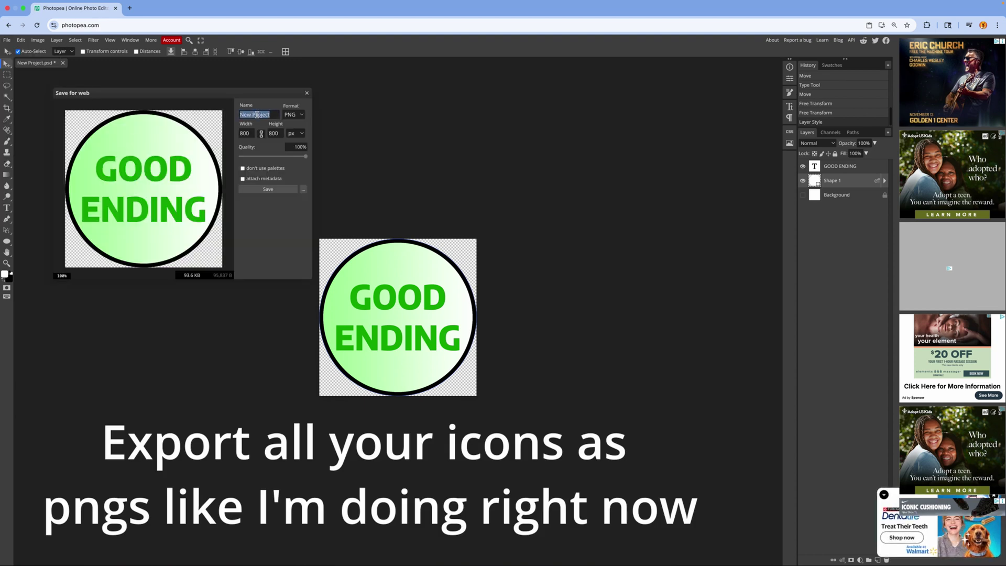
pyautogui.write('Good Ending Ba')
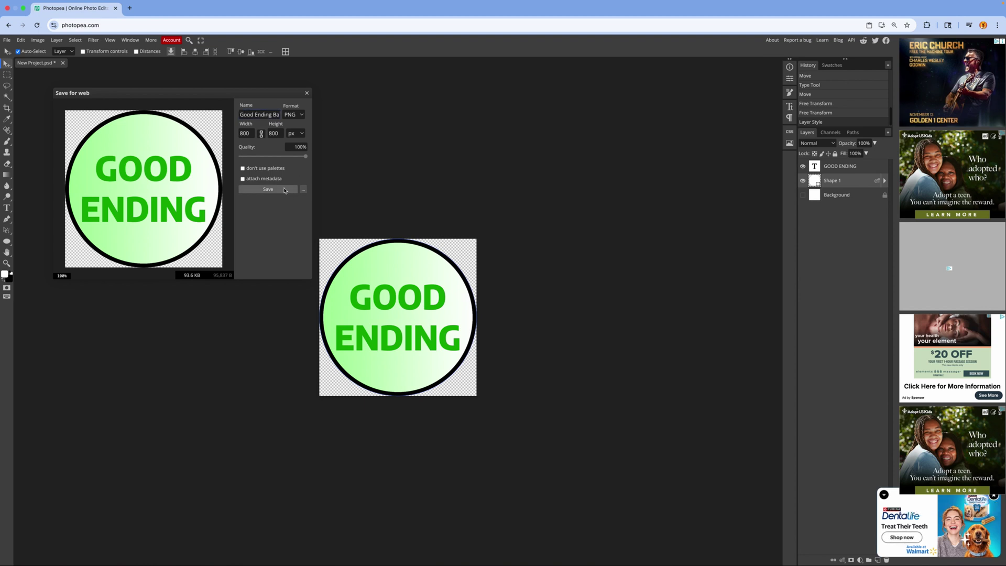
pyautogui.click(284, 189)
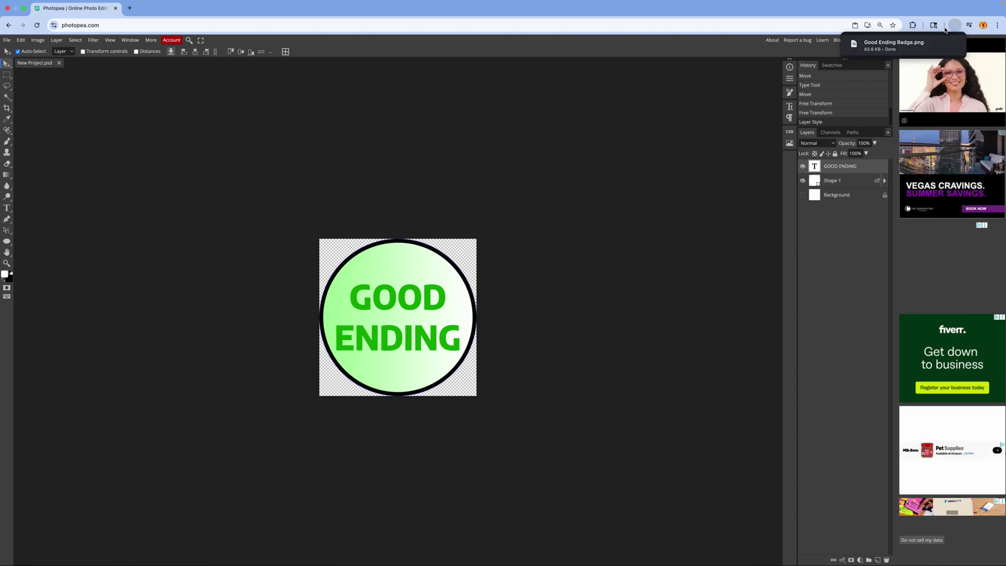
pyautogui.click(755, 135)
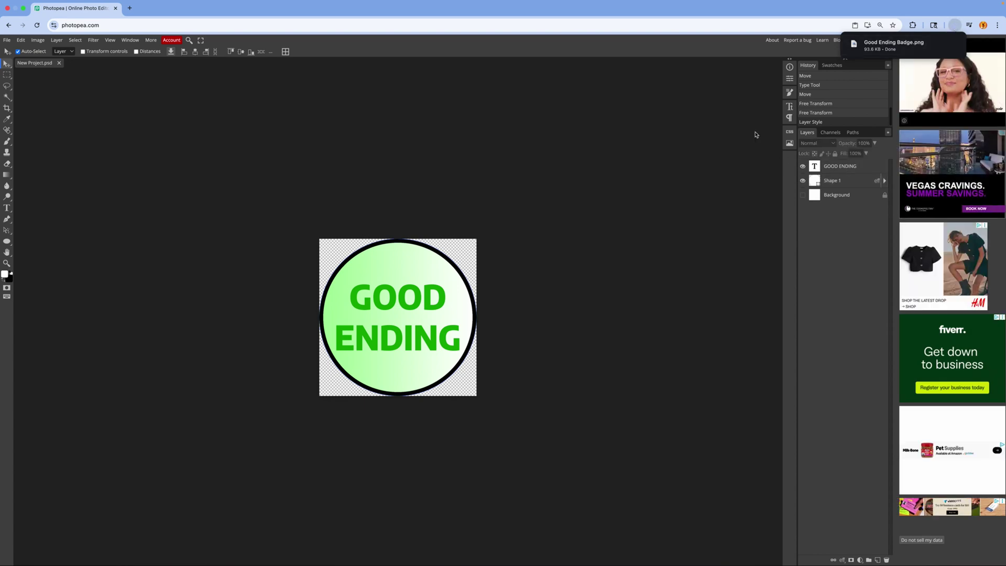
pyautogui.rightClick(846, 172)
pyautogui.click(854, 172)
pyautogui.press('Return')
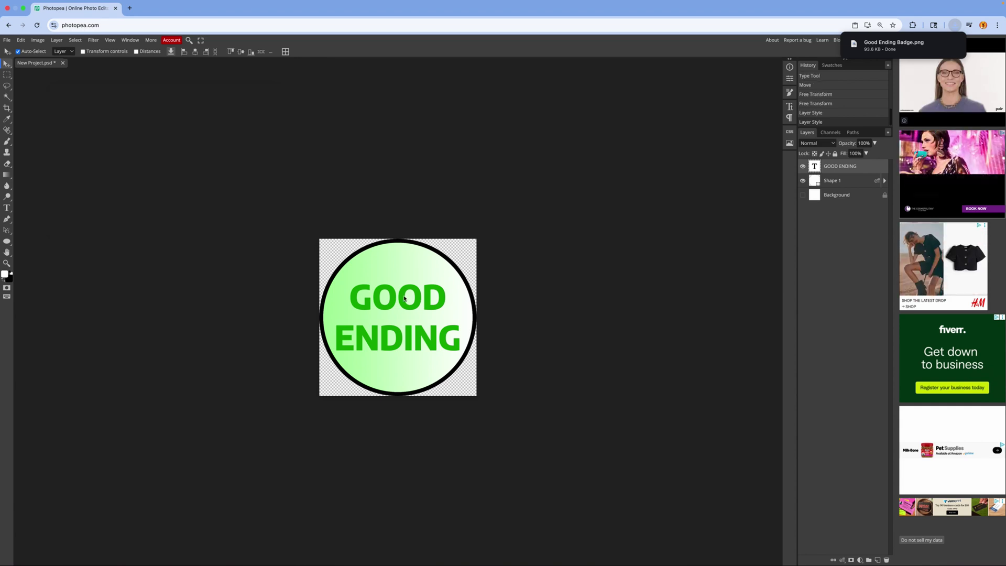
# Change the light green stop of the circle's gradient overlay to a light red and apply the layer style.
pyautogui.rightClick(832, 180)
pyautogui.click(844, 183)
pyautogui.click(163, 143)
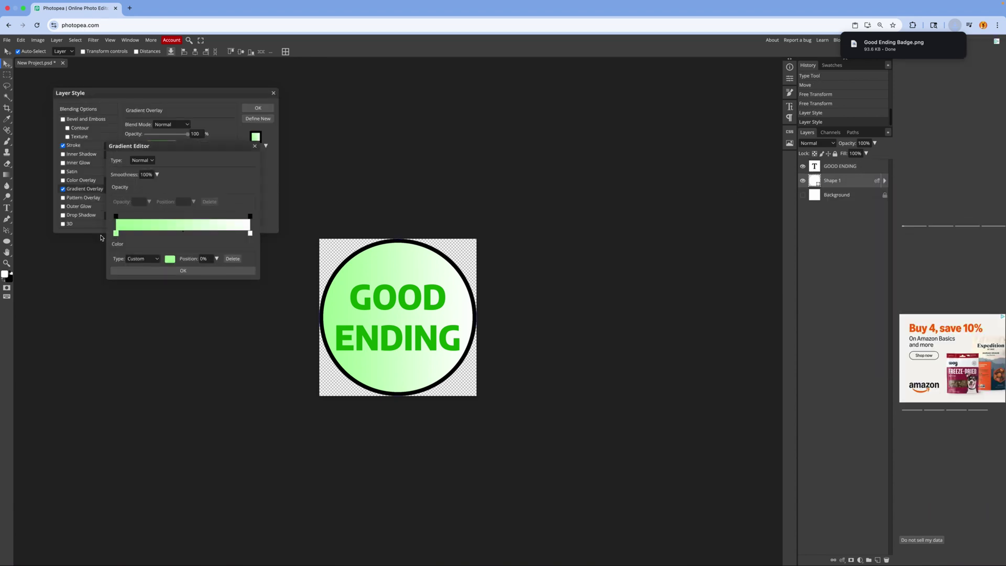
pyautogui.click(170, 259)
pyautogui.click(252, 208)
pyautogui.click(306, 214)
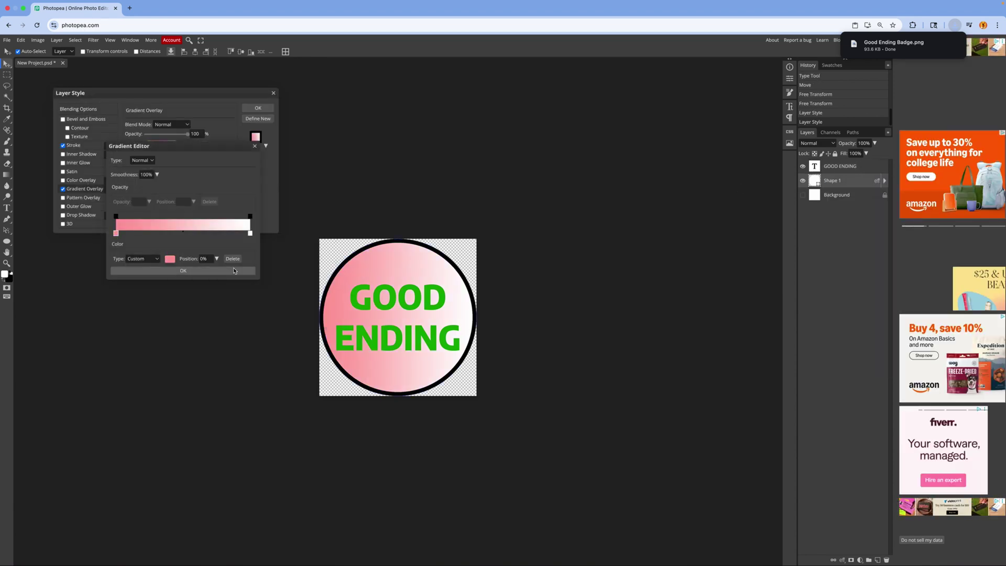
pyautogui.click(235, 271)
pyautogui.click(258, 108)
# Recolour the badge text dark red and replace the word GOOD with BAD.
pyautogui.doubleClick(397, 296)
pyautogui.moveTo(348, 297); pyautogui.dragTo(500, 362)
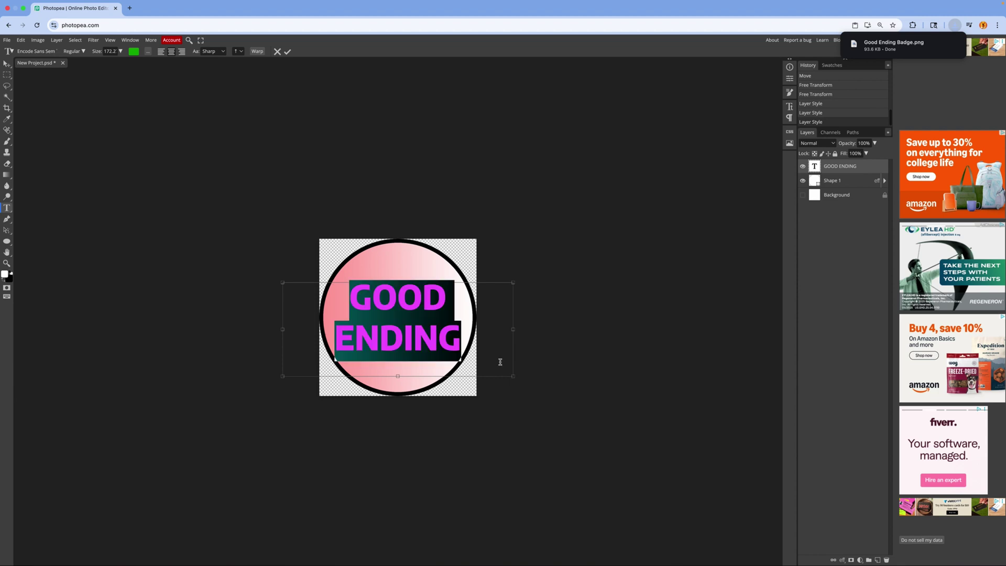
pyautogui.click(133, 53)
pyautogui.moveTo(145, 116); pyautogui.dragTo(153, 84)
pyautogui.click(204, 107)
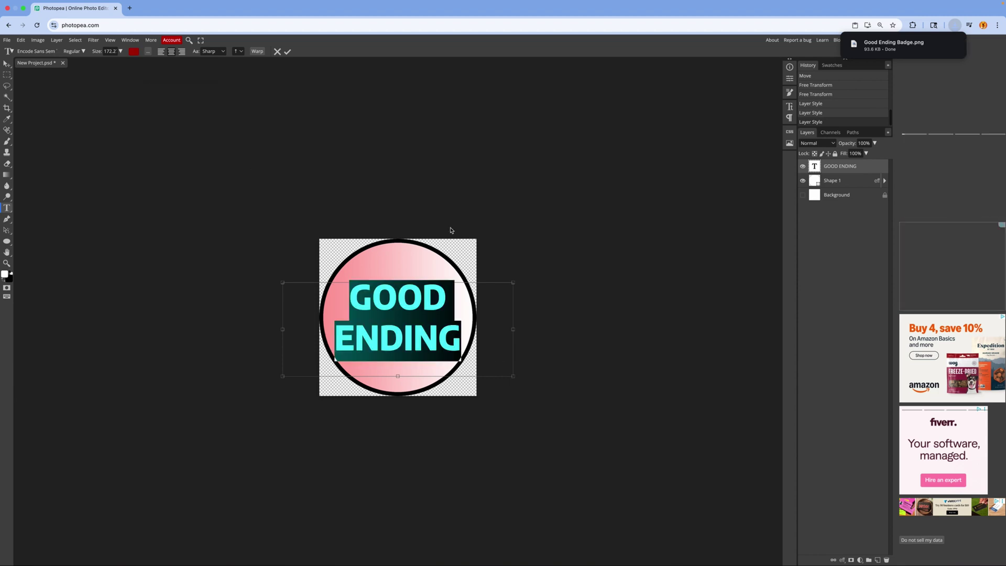
pyautogui.doubleClick(421, 297)
pyautogui.write('BAD')
# Export the red badge as an 800 × 800 px PNG named Bad Ending Badge.
pyautogui.click(7, 39)
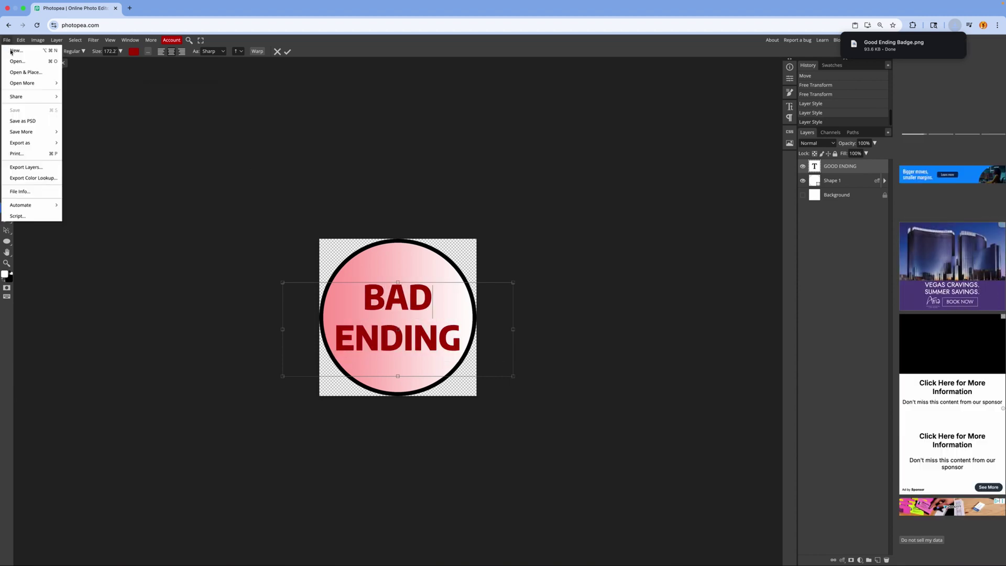
pyautogui.click(84, 142)
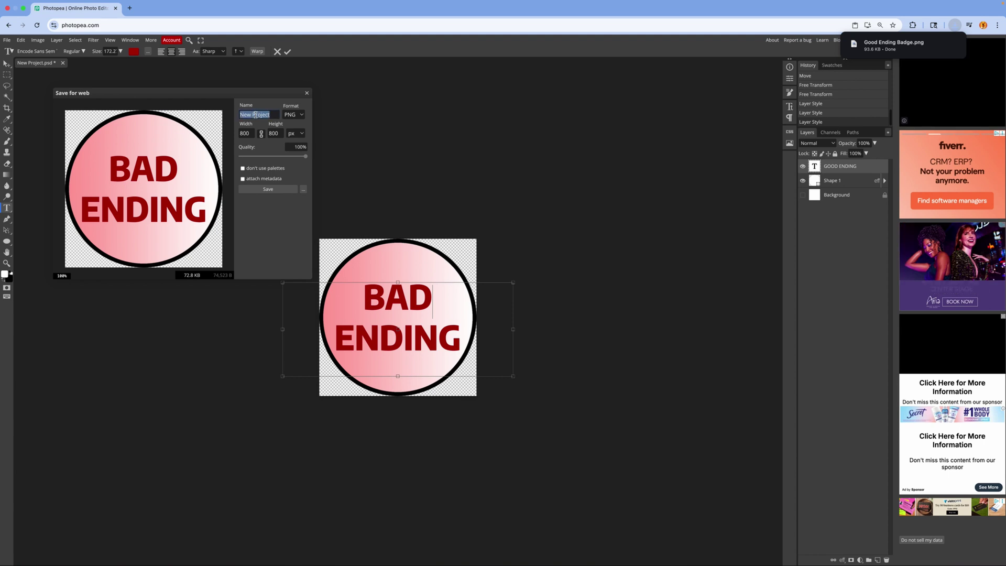
pyautogui.write('Bad Ending Badge')
pyautogui.click(268, 188)
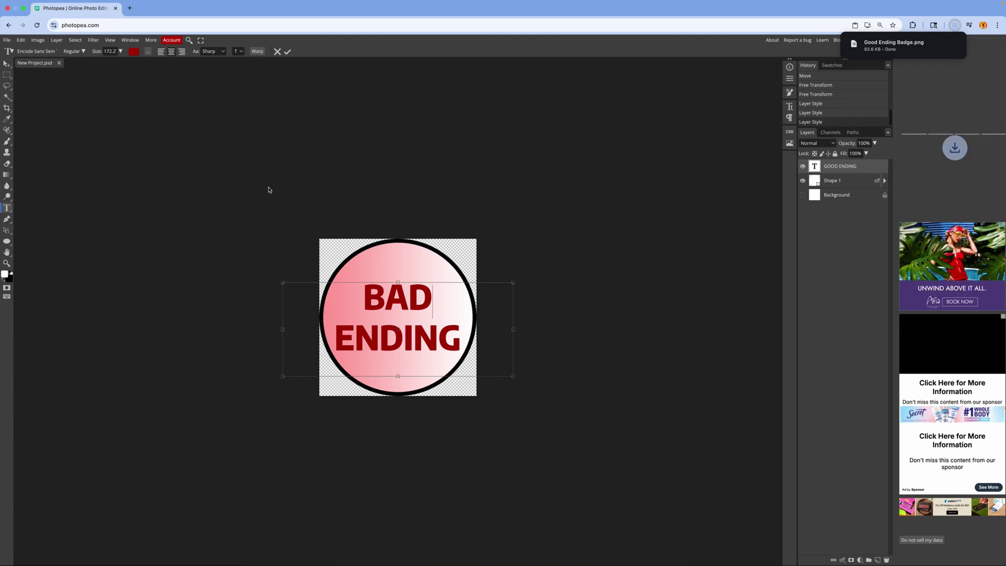
pyautogui.click(7, 40)
pyautogui.moveTo(41, 142)
pyautogui.click(84, 143)
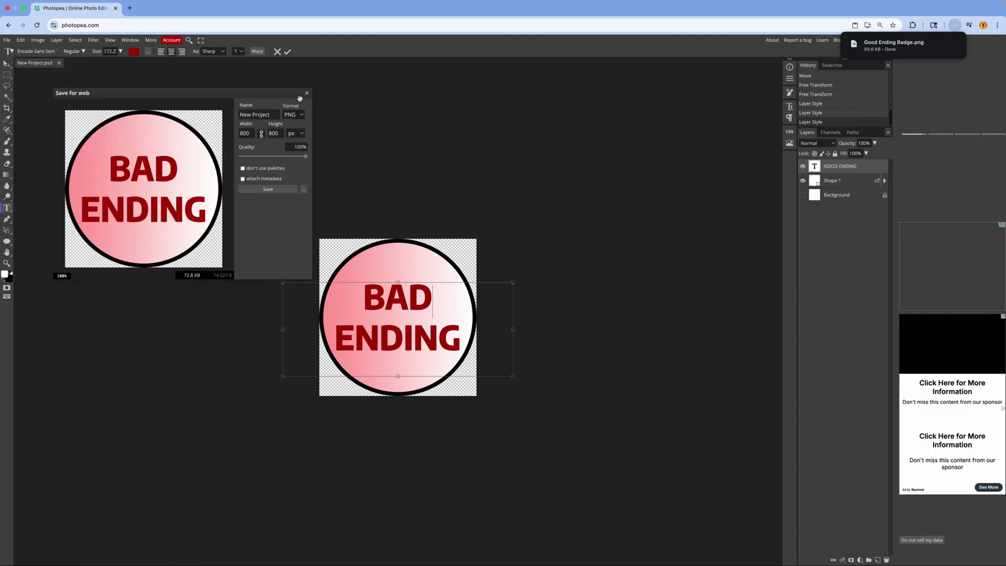
pyautogui.click(302, 95)
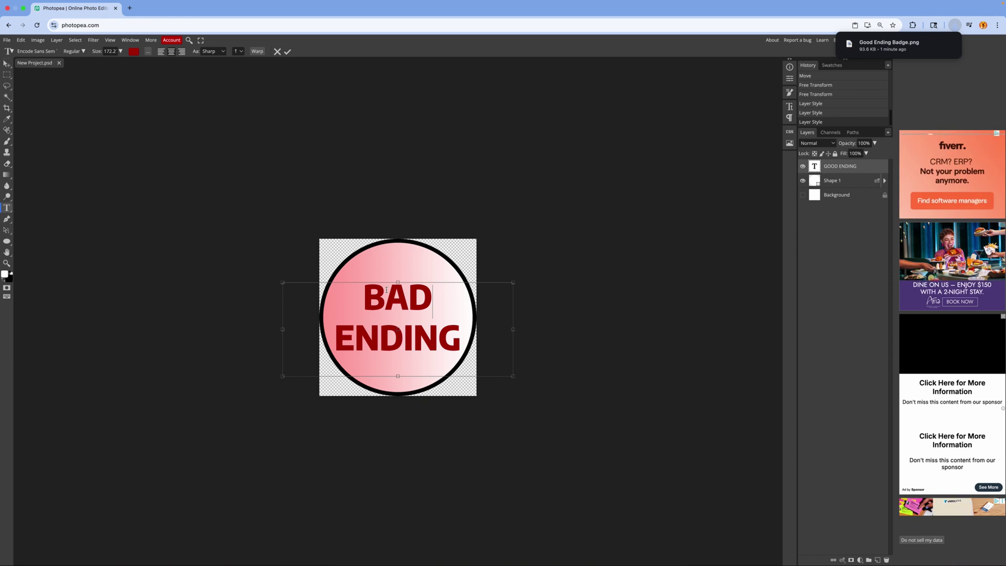
# Replace the badge text with SECRET ENDING on two lines.
pyautogui.moveTo(363, 286); pyautogui.dragTo(466, 334)
pyautogui.write('SECRET')
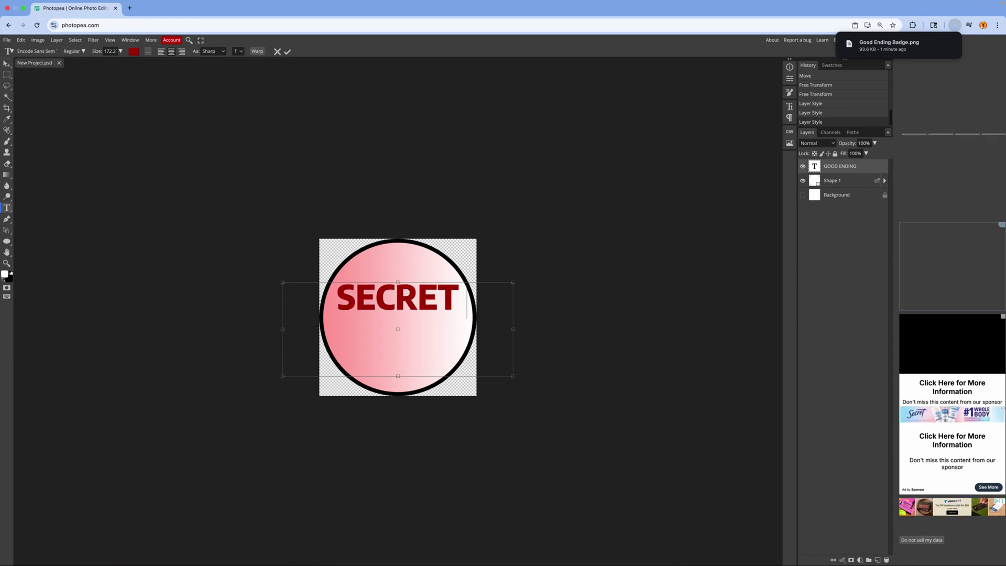
pyautogui.press('Return')
pyautogui.write('ENDING')
# Recolour the SECRET ENDING text dark blue (#0055ab) and commit the text edit.
pyautogui.hotkey('ctrl', 'a')
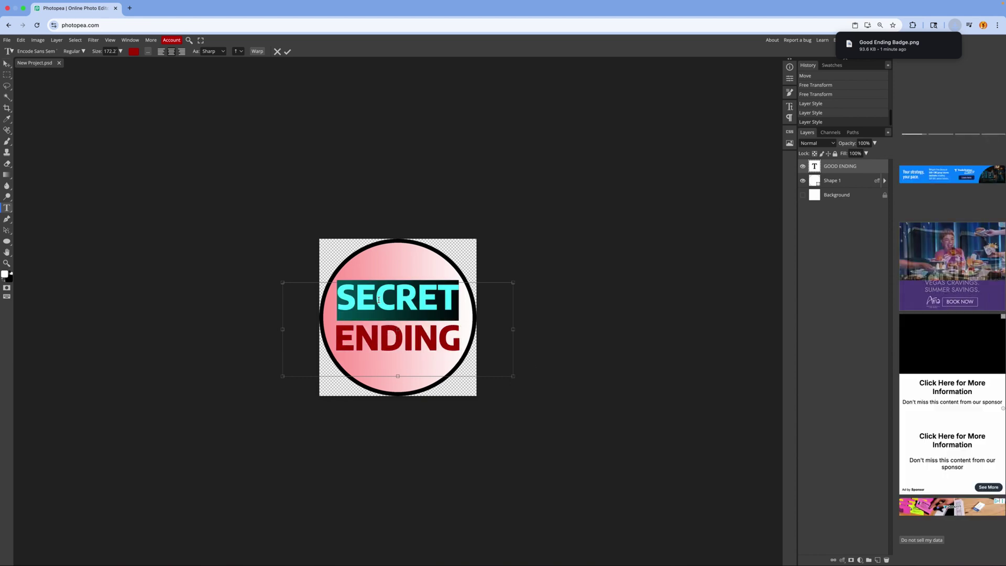
pyautogui.click(134, 52)
pyautogui.click(144, 142)
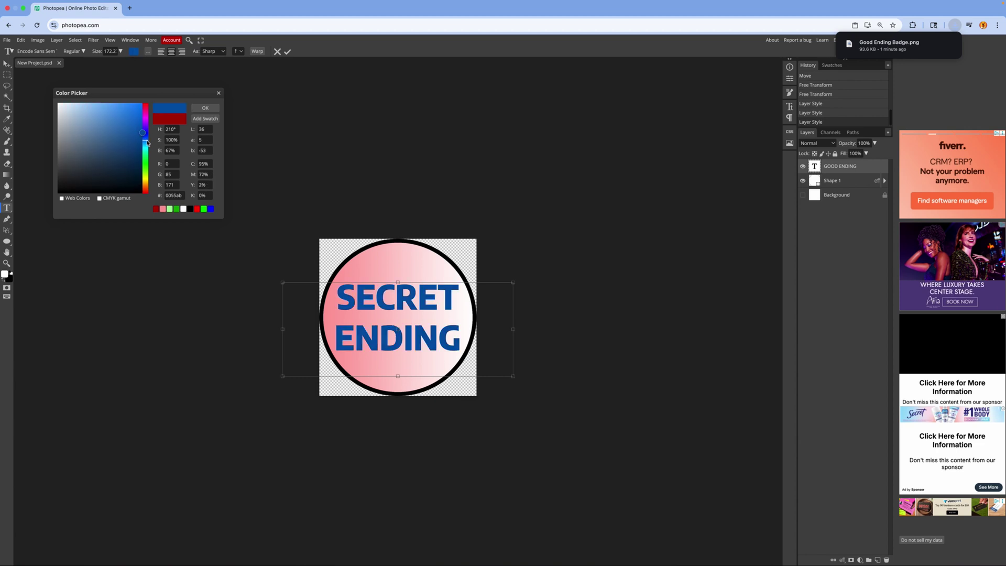
pyautogui.click(205, 107)
pyautogui.click(7, 63)
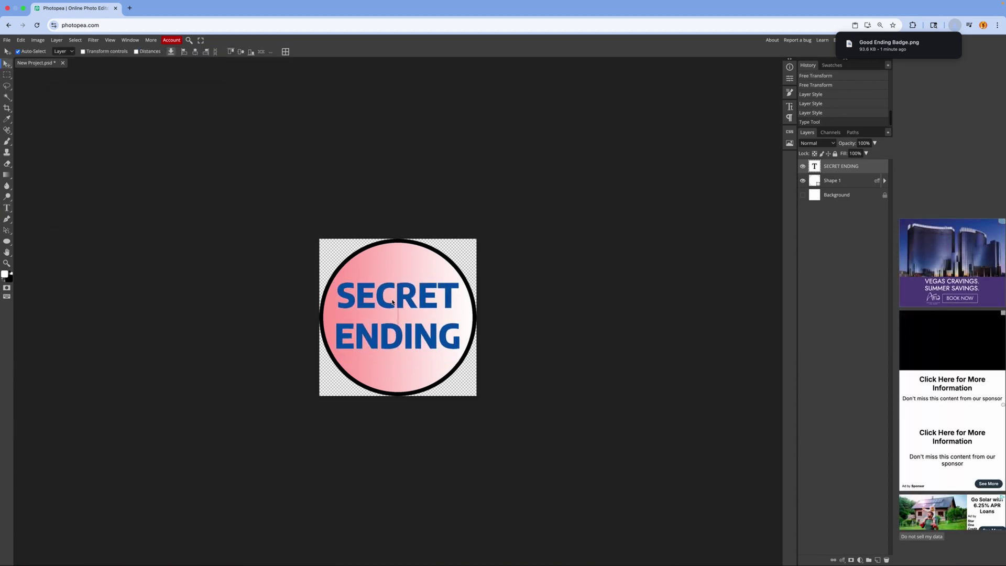
# Change the light red stop of the circle's gradient overlay to light blue (#9ce2ff) and apply the layer style.
pyautogui.rightClick(847, 183)
pyautogui.click(846, 183)
pyautogui.click(86, 190)
pyautogui.click(160, 144)
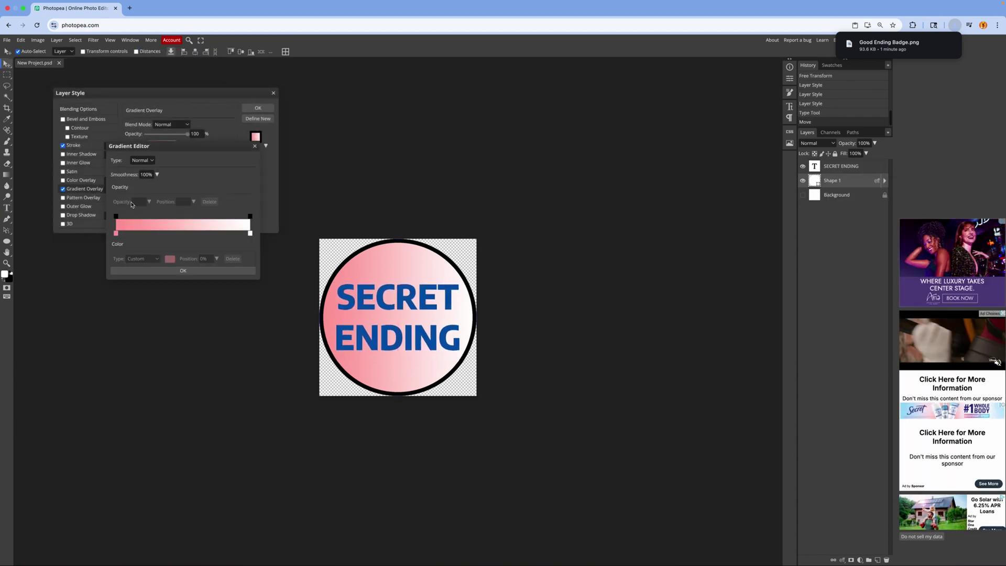
pyautogui.click(171, 259)
pyautogui.click(251, 242)
pyautogui.click(251, 251)
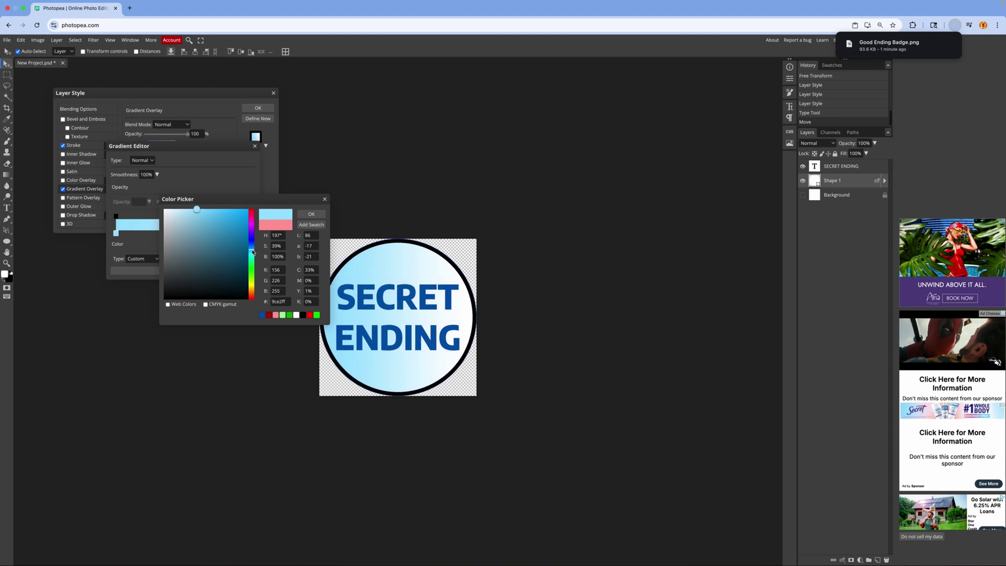
pyautogui.click(311, 214)
pyautogui.click(183, 270)
pyautogui.click(258, 107)
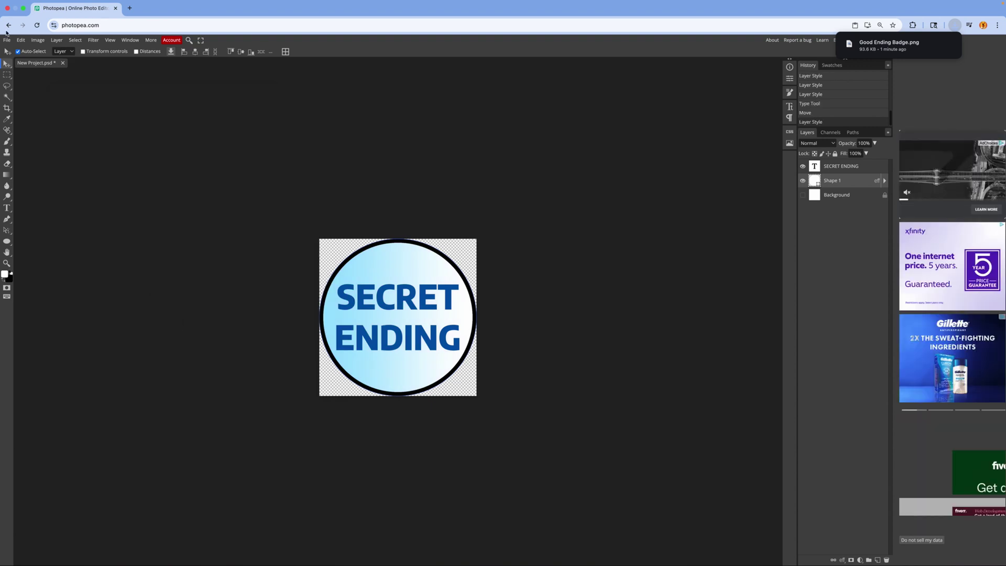
# Export the blue badge as an 800 × 800 px PNG named Secret Ending Badge.
pyautogui.click(7, 40)
pyautogui.moveTo(36, 143)
pyautogui.click(102, 142)
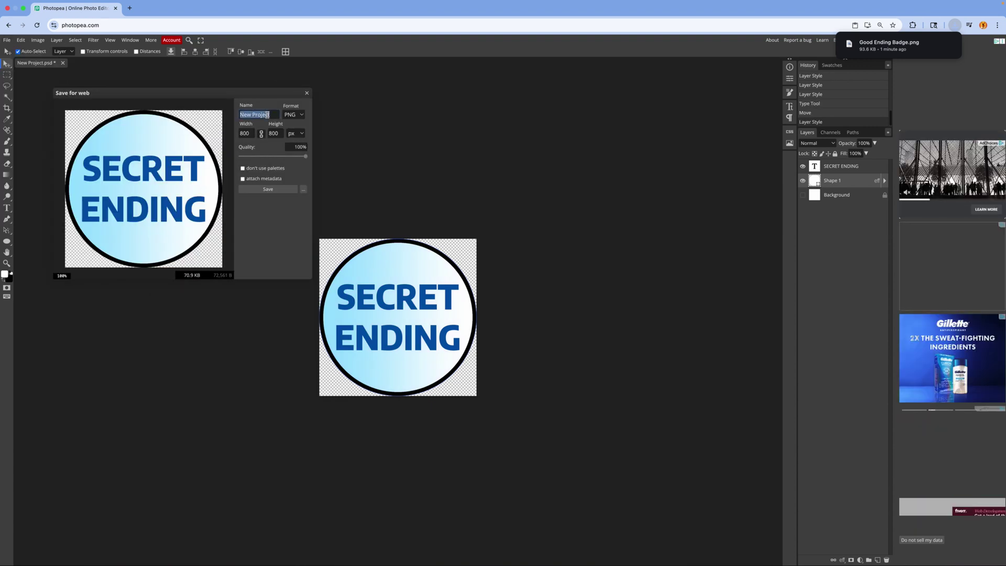
pyautogui.write('Secret Ending Badge')
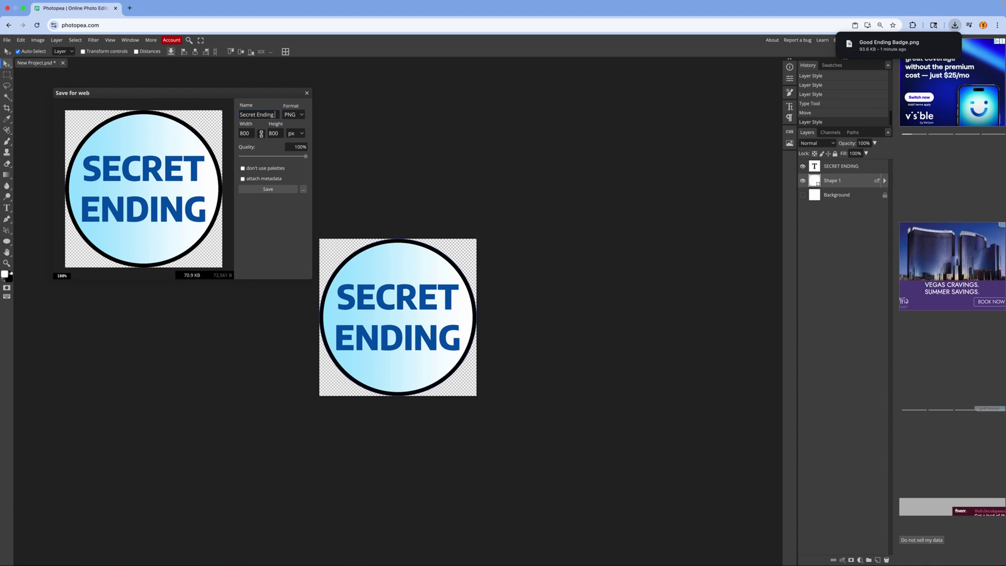
# Switch to Roblox Creator Hub, start a new badge for the story experience and upload Good Ending Badge.png as its image.
pyautogui.scroll(-10, 222, 310)
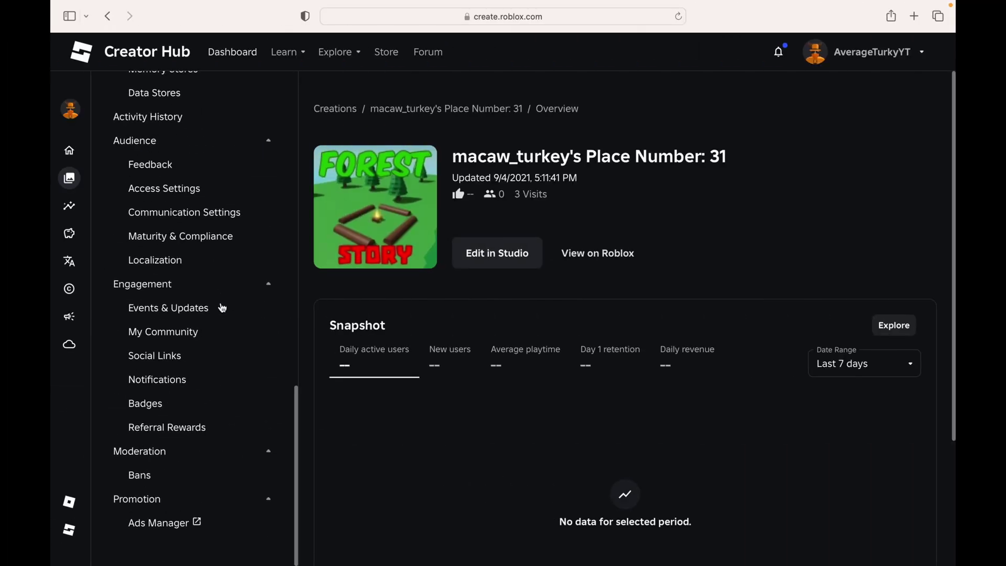
pyautogui.click(189, 422)
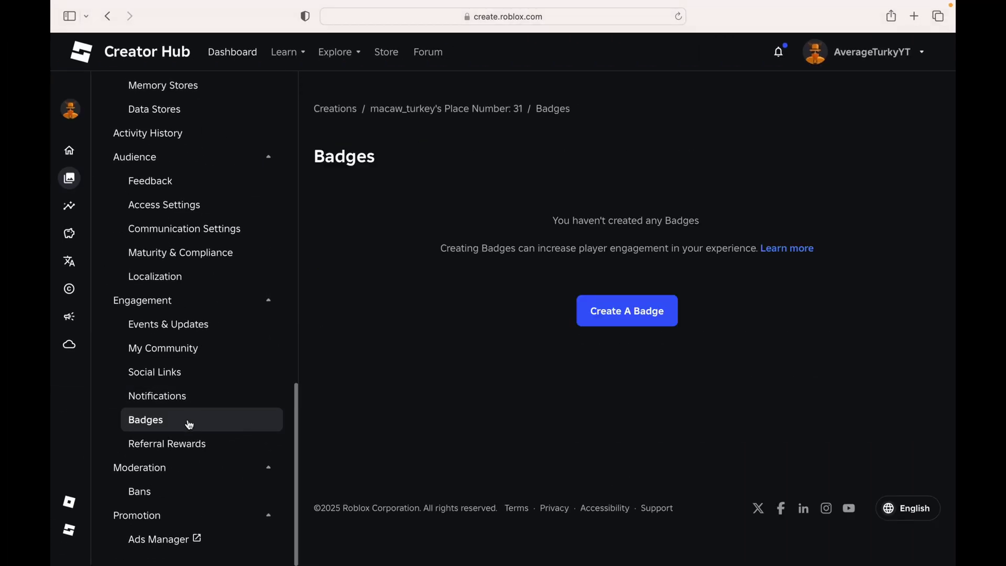
pyautogui.click(637, 312)
pyautogui.click(468, 234)
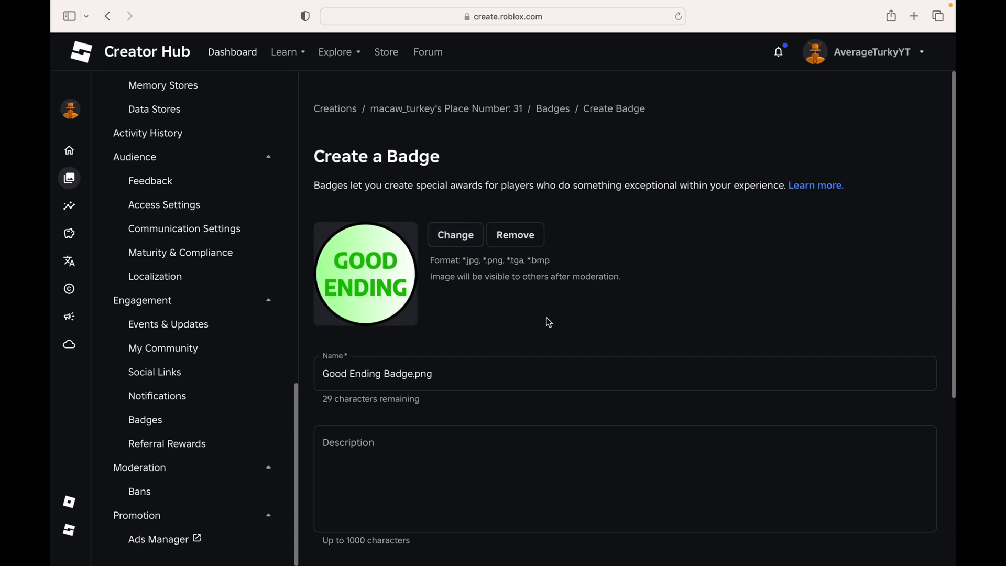
# Name the badge Good Ending Badge, describe it as "Congratulations you got the Good Ending!!!" and create it.
pyautogui.click(489, 370)
pyautogui.click(411, 437)
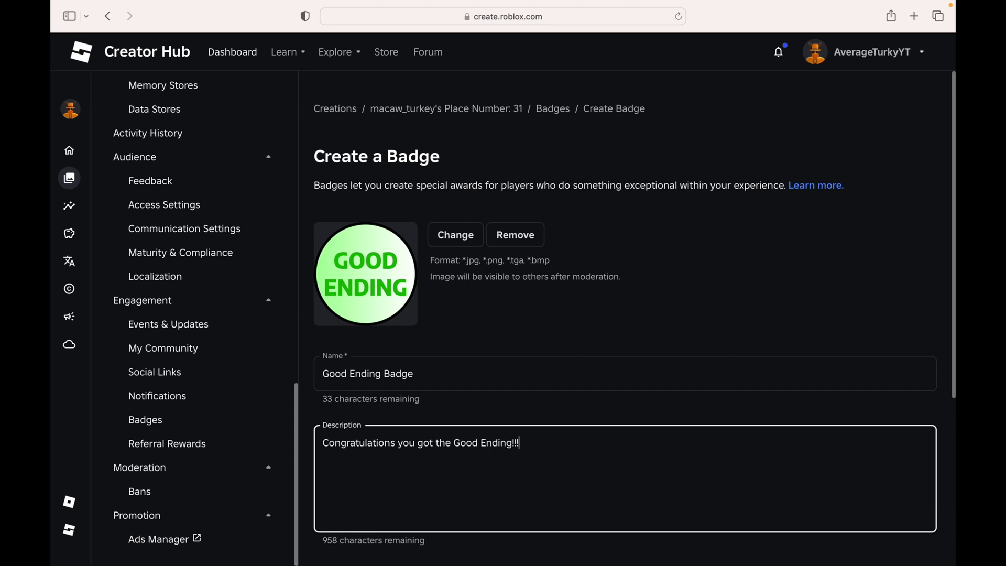
pyautogui.scroll(-3, 428, 509)
pyautogui.click(428, 550)
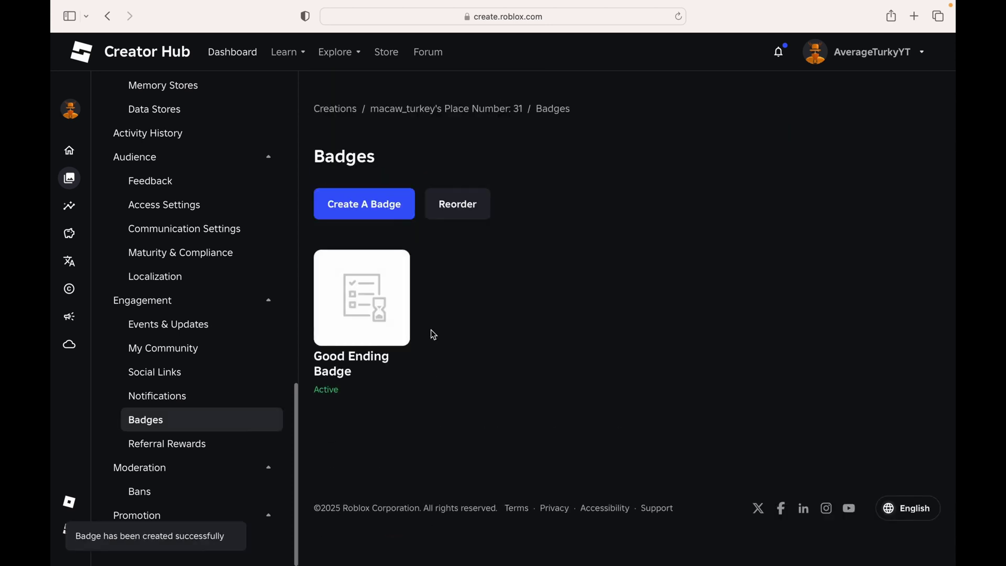
# Create a Bad Ending Badge with the red BAD ENDING image and the description "Congratulations you got the Bad Ending!!!".
pyautogui.click(392, 213)
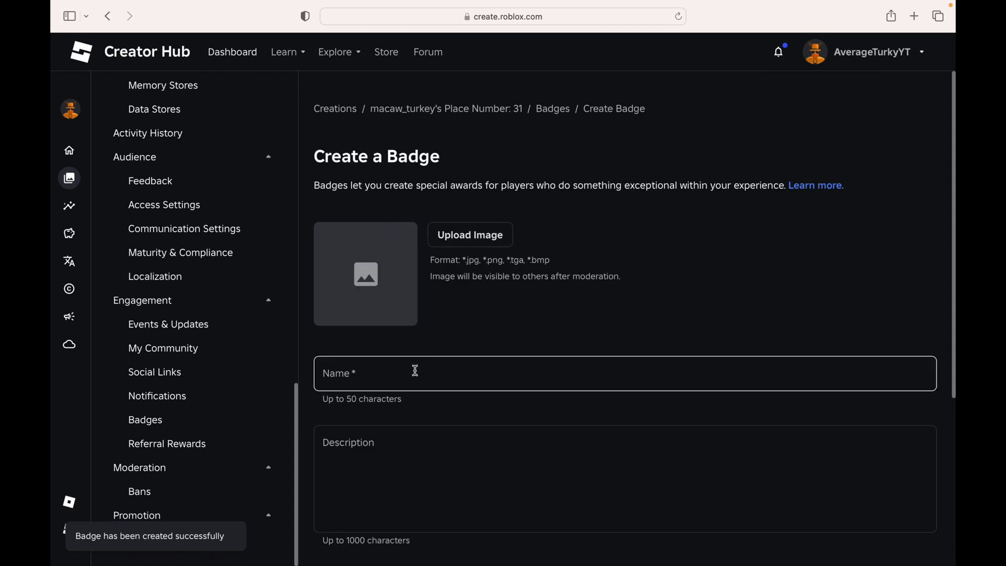
pyautogui.click(415, 371)
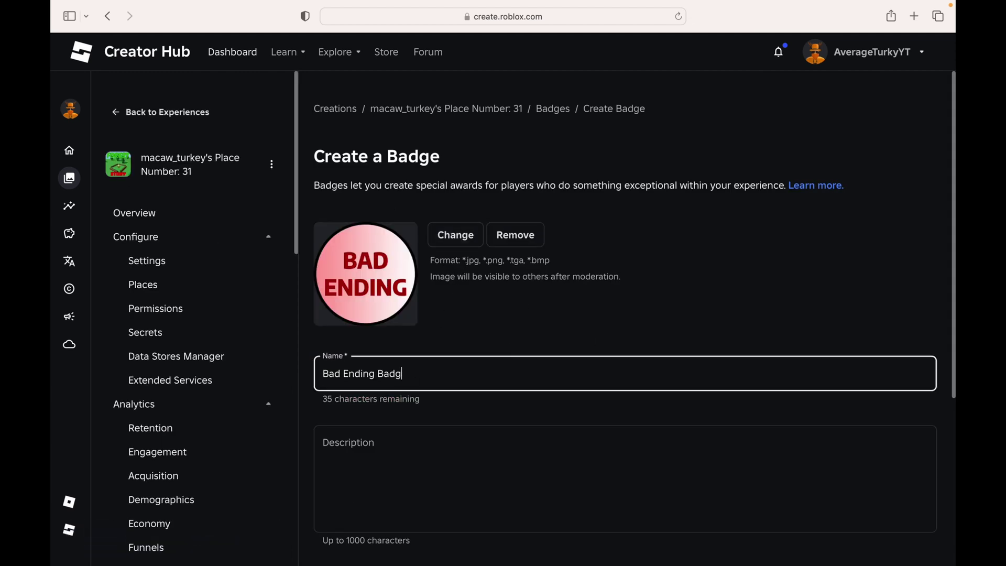
pyautogui.click(496, 454)
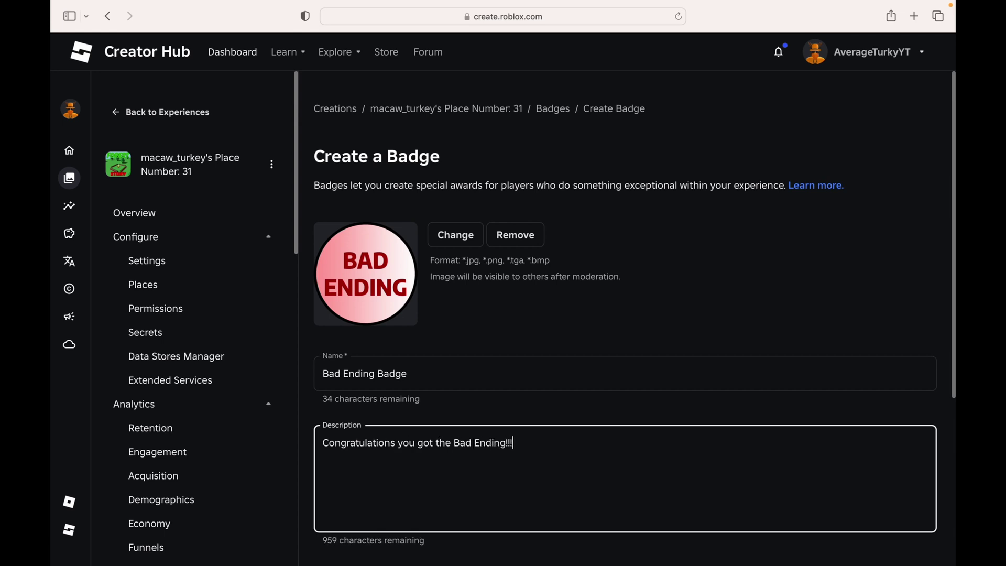
pyautogui.scroll(-5, 450, 472)
pyautogui.click(449, 538)
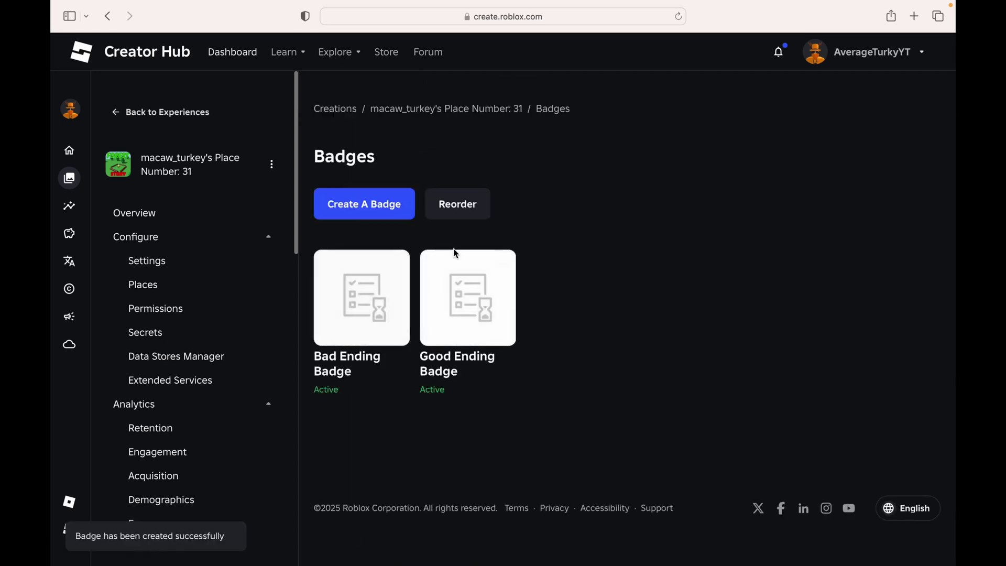
# Create a Secret Ending Badge with the blue SECRET ENDING image and the description "Congratulations you got the Secret Ending!!!".
pyautogui.click(398, 202)
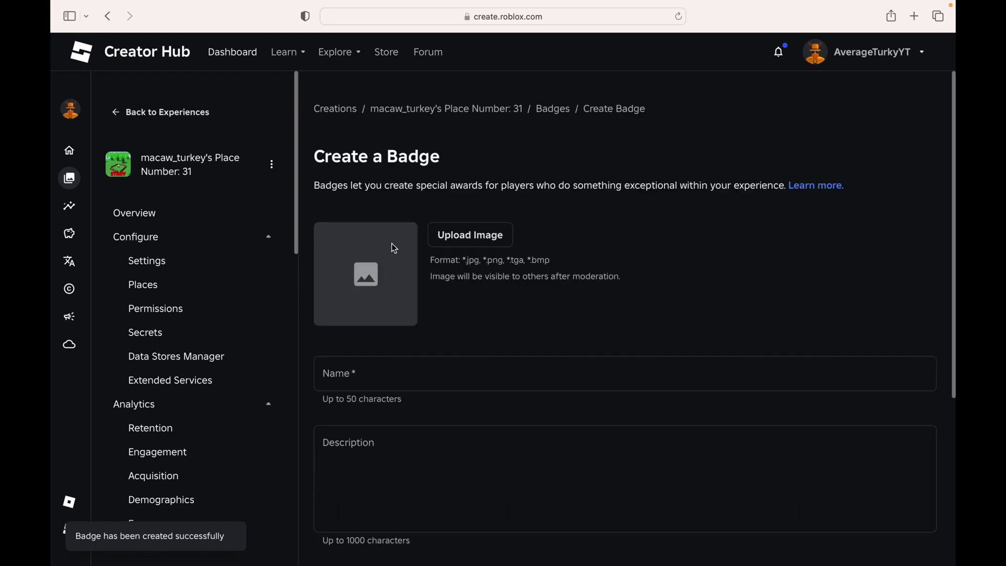
pyautogui.click(396, 380)
pyautogui.write('Secret Ending Badge')
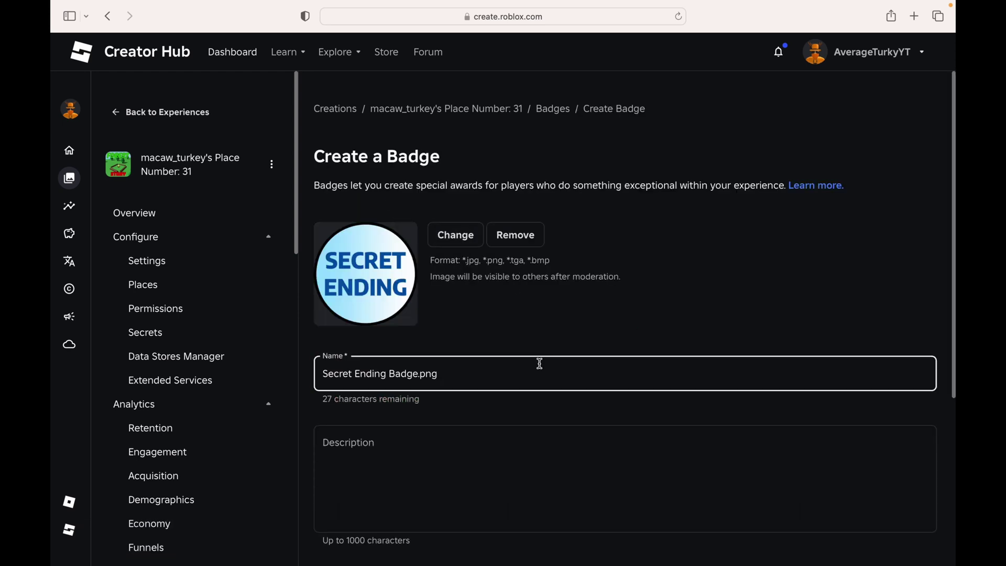
pyautogui.click(388, 454)
pyautogui.write('Con')
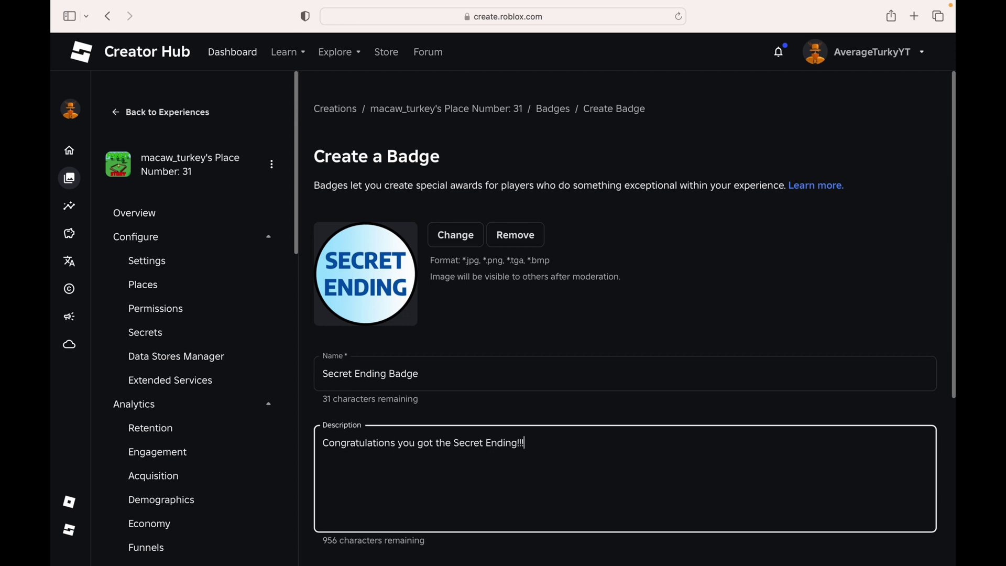
pyautogui.scroll(-5, 419, 461)
pyautogui.click(408, 462)
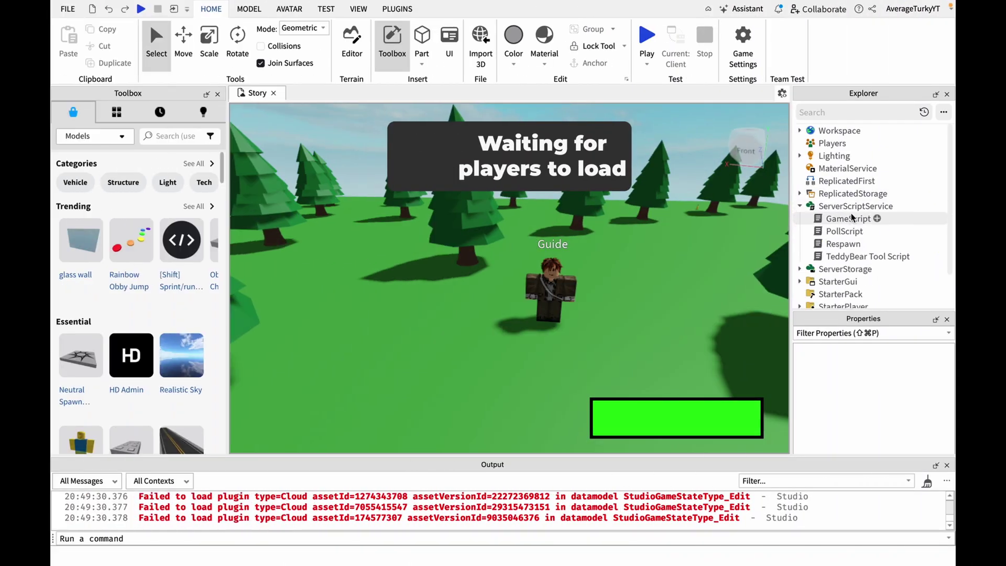
# In Roblox Studio, open GameScript and add local BadgeService = game:GetService("BadgeService") below the TeleportService line.
pyautogui.doubleClick(851, 219)
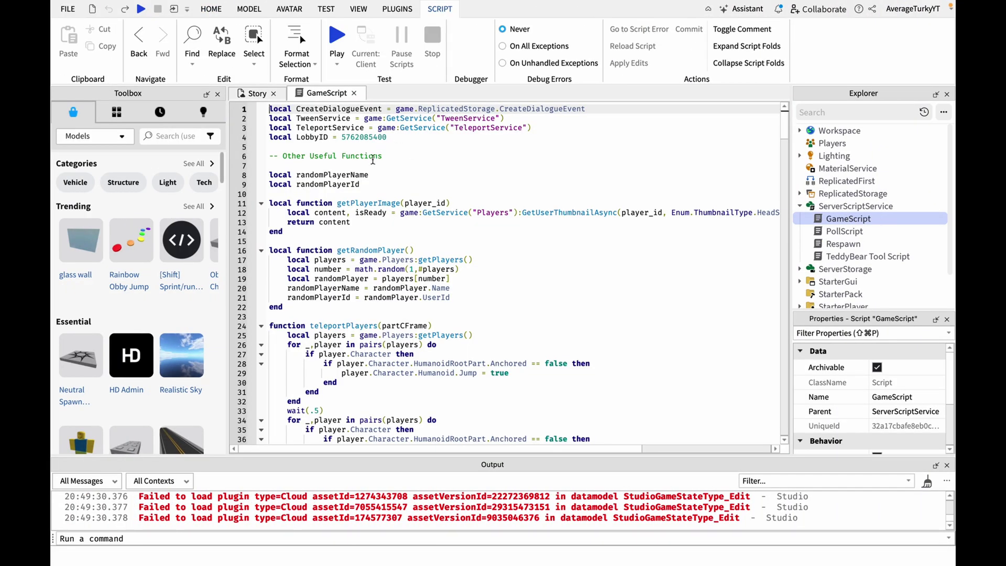
pyautogui.click(394, 156)
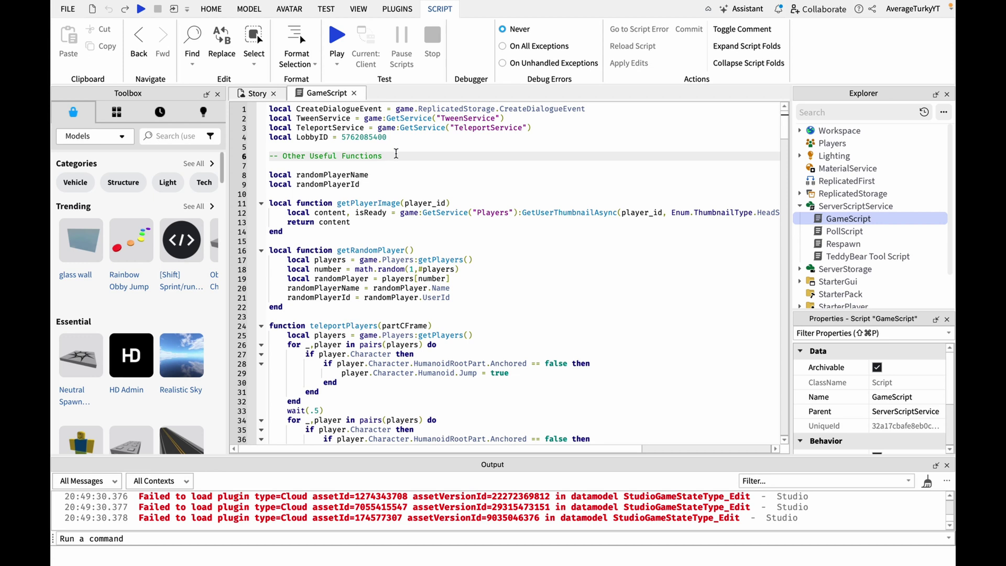
pyautogui.click(540, 129)
pyautogui.press('Return')
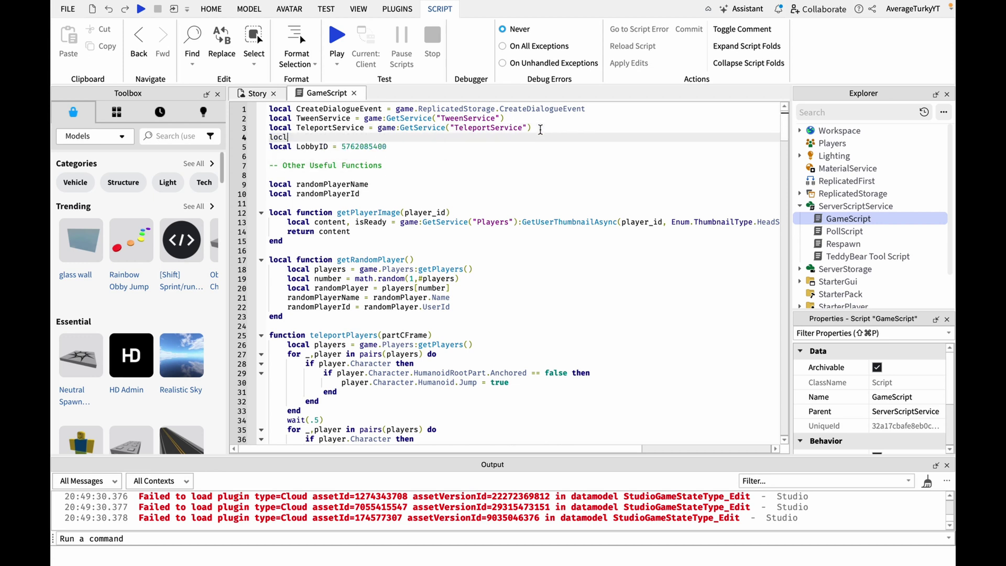
pyautogui.write('local BadgeService = game:GetService("BadgeService')
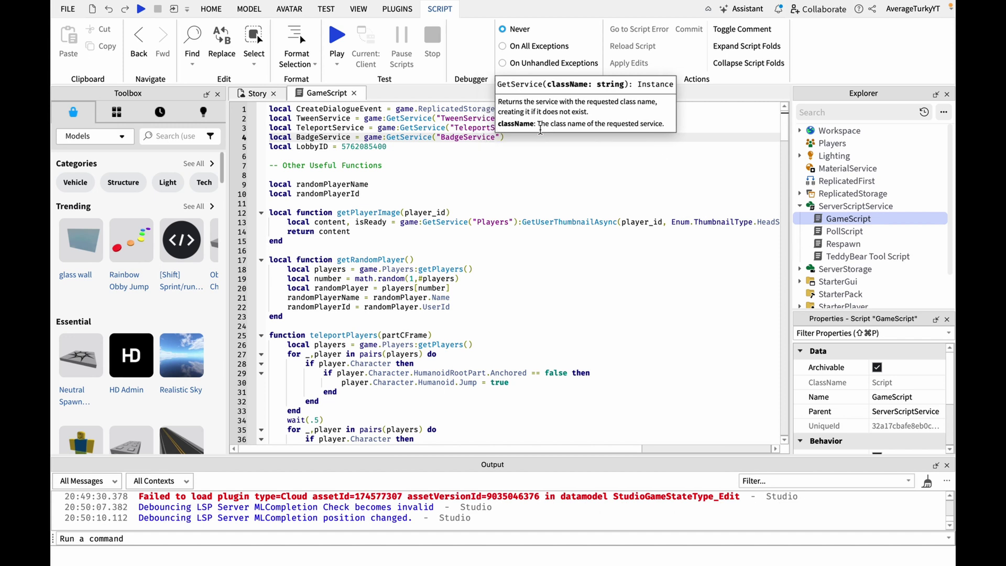
pyautogui.press('Tab')
# Declare a local GoodEndingBadge variable on a new line below LobbyID.
pyautogui.click(438, 147)
pyautogui.press('Return')
pyautogui.write('lo')
pyautogui.press('Tab')
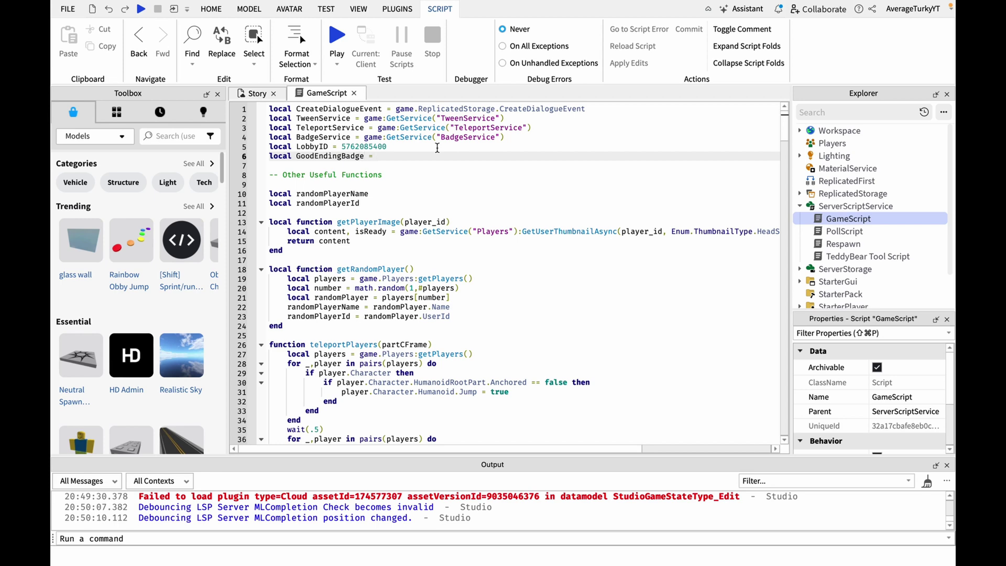
# Copy the Good Ending Badge's asset ID from Creator Hub and paste it into GameScript as the value of GoodEndingBadge.
pyautogui.click(618, 287)
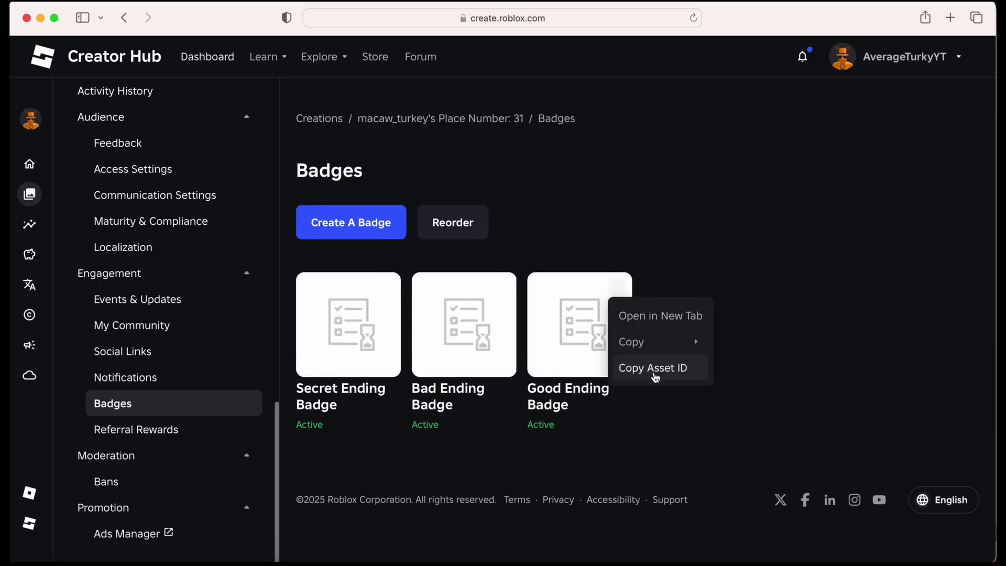
pyautogui.click(658, 367)
pyautogui.click(754, 562)
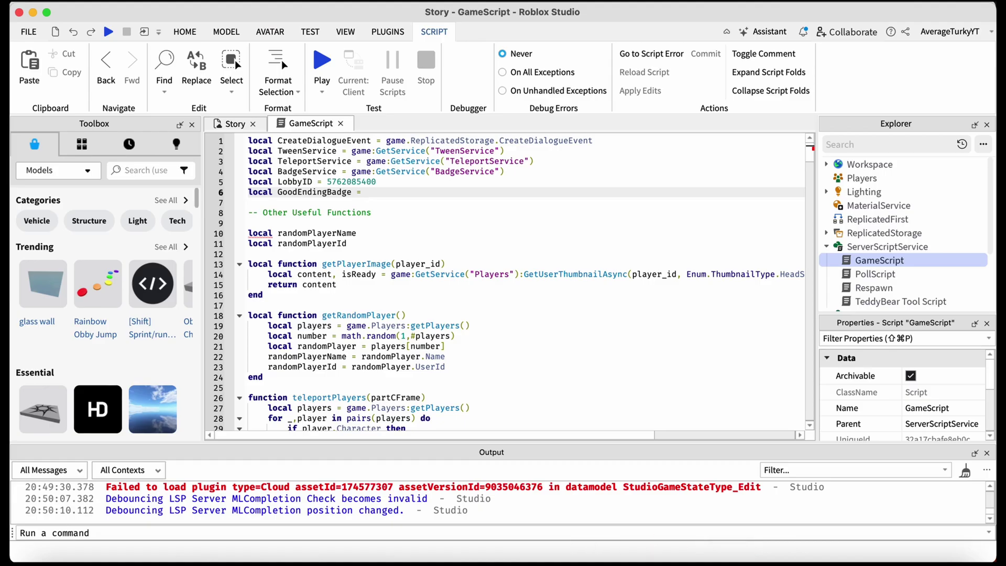
pyautogui.rightClick(586, 562)
pyautogui.click(555, 541)
pyautogui.press('super+v')
# Declare local BadEndingBadge and SecretEndingBadge variables, without values, on the lines below GoodEndingBadge.
pyautogui.press('Return')
pyautogui.write('local BadEndingBadge =')
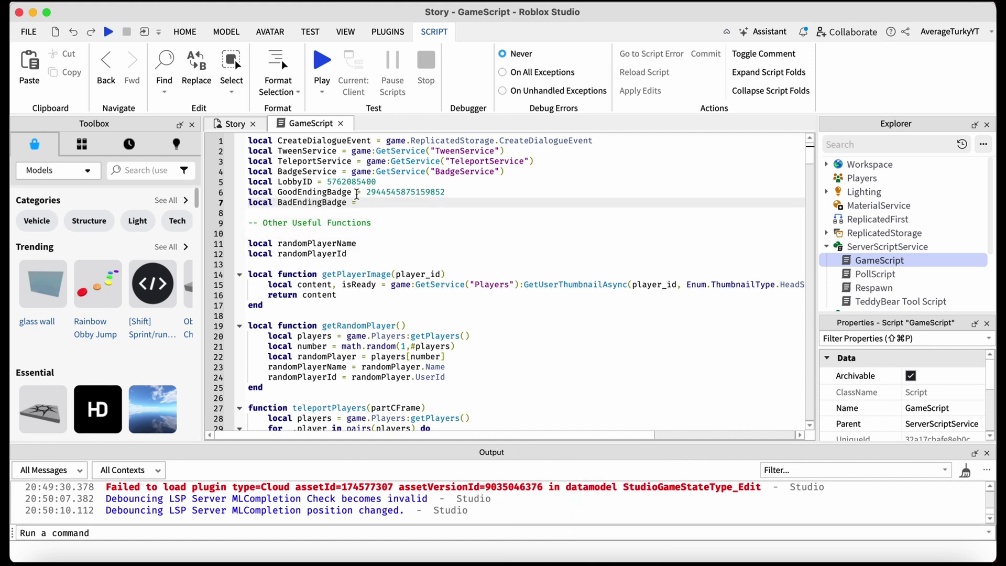
pyautogui.press('Return')
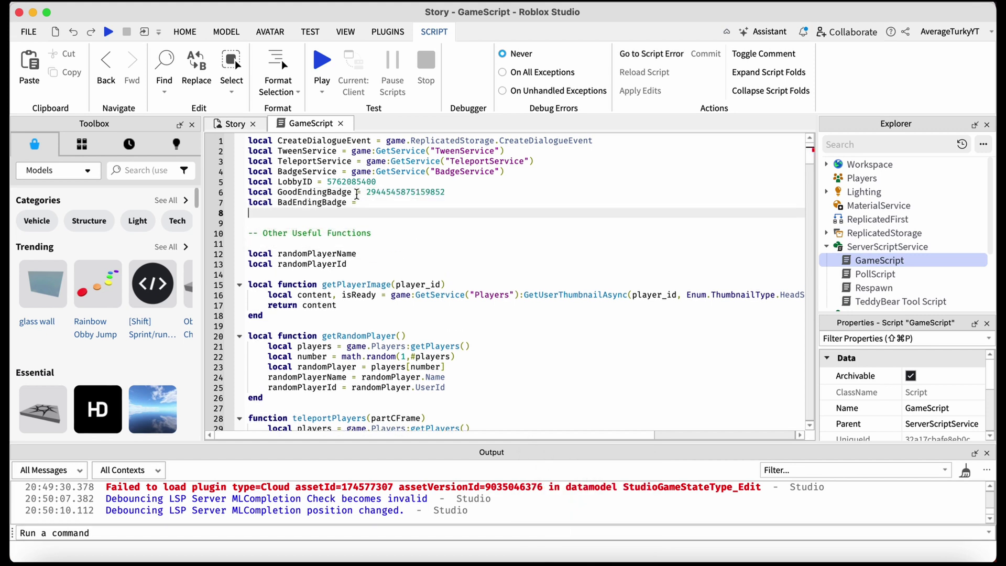
pyautogui.write('local SecretEndingBadge =')
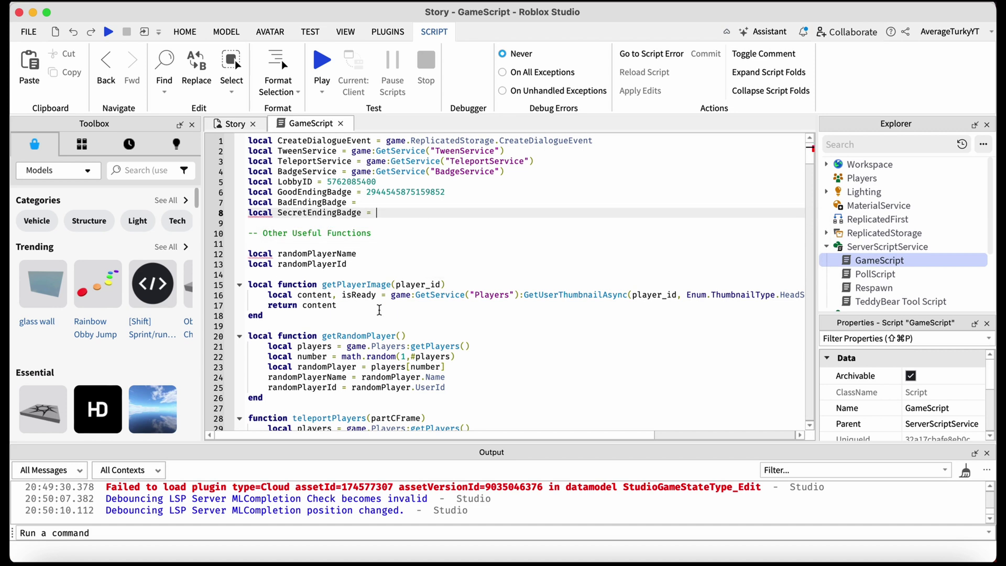
# Copy the Bad Ending Badge's asset ID from Creator Hub and try pasting it as the value of SecretEndingBadge.
pyautogui.click(123, 557)
pyautogui.click(501, 290)
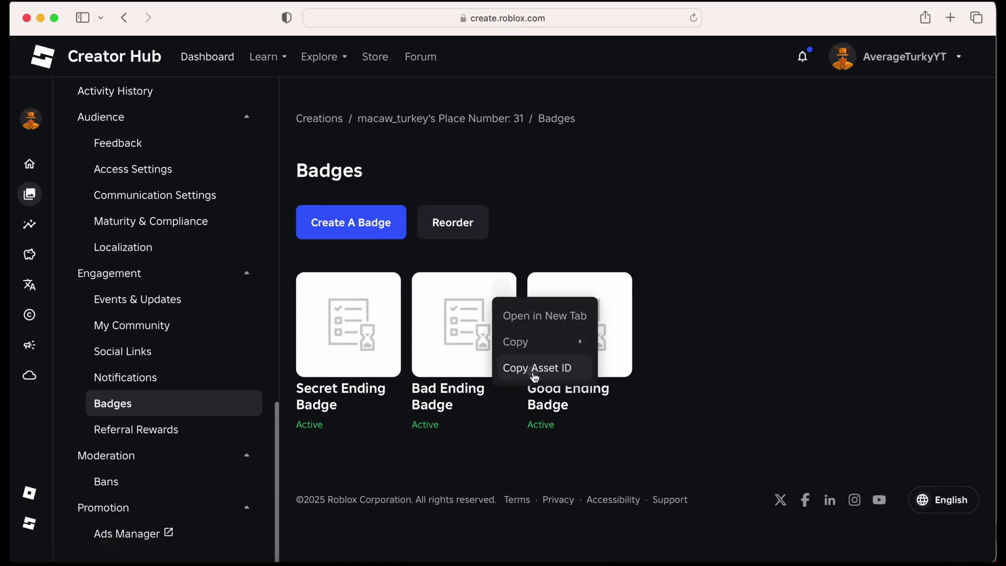
pyautogui.click(532, 366)
pyautogui.press('super+Tab')
pyautogui.click(391, 215)
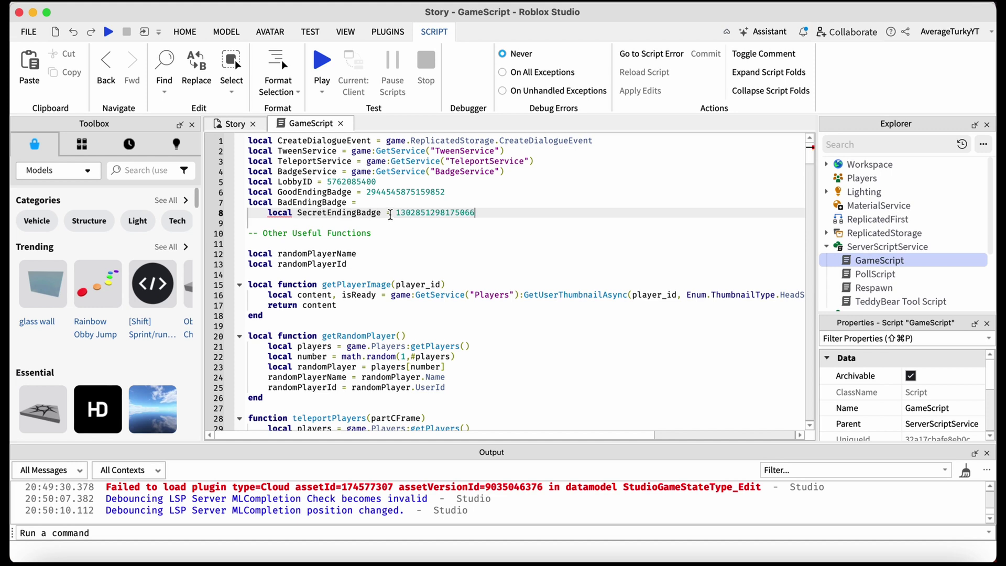
pyautogui.press('super+v')
pyautogui.click(423, 218)
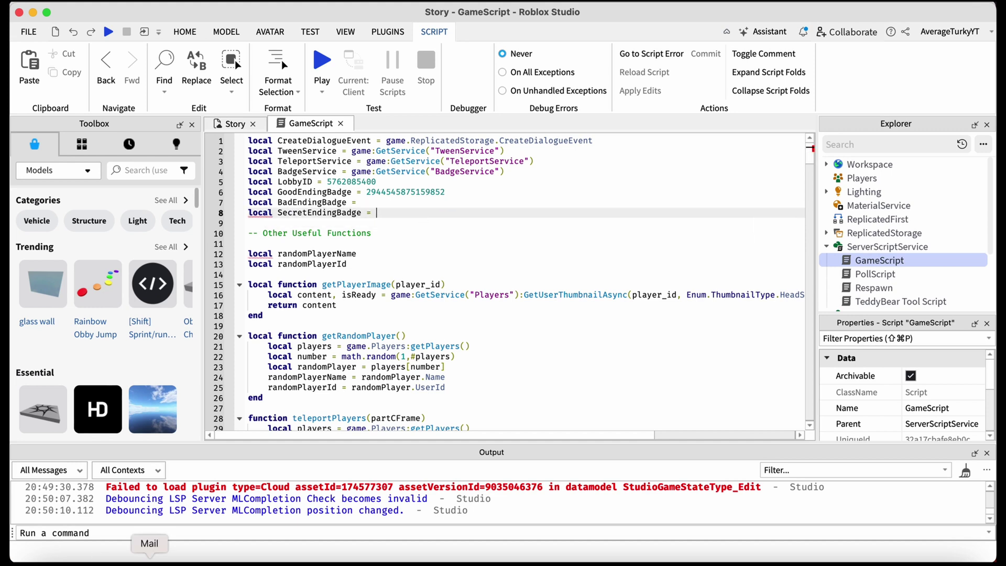
pyautogui.click(126, 548)
pyautogui.click(501, 287)
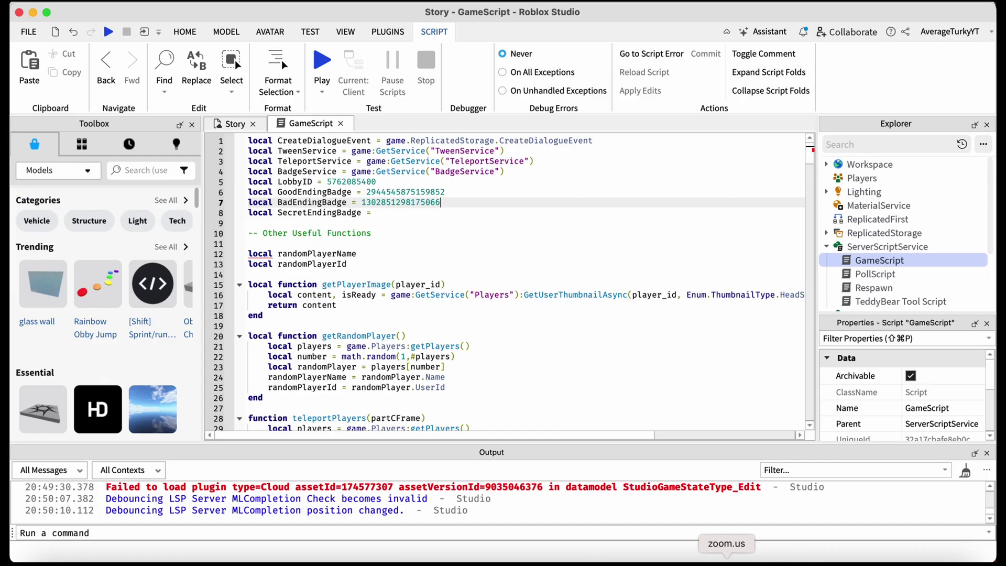
pyautogui.press('super+v')
pyautogui.click(407, 232)
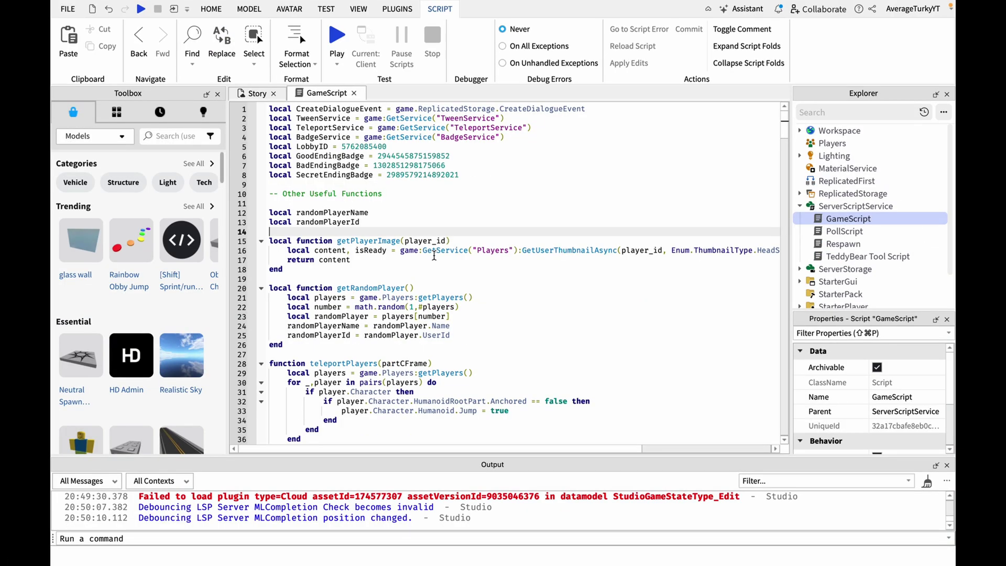
# Below the BadEnding:FireAllClients() call in GameScript, add the loop "for i, v in pairs(game.Players:GetPlayers()) do".
pyautogui.scroll(-20, 408, 233)
pyautogui.scroll(-12, 412, 287)
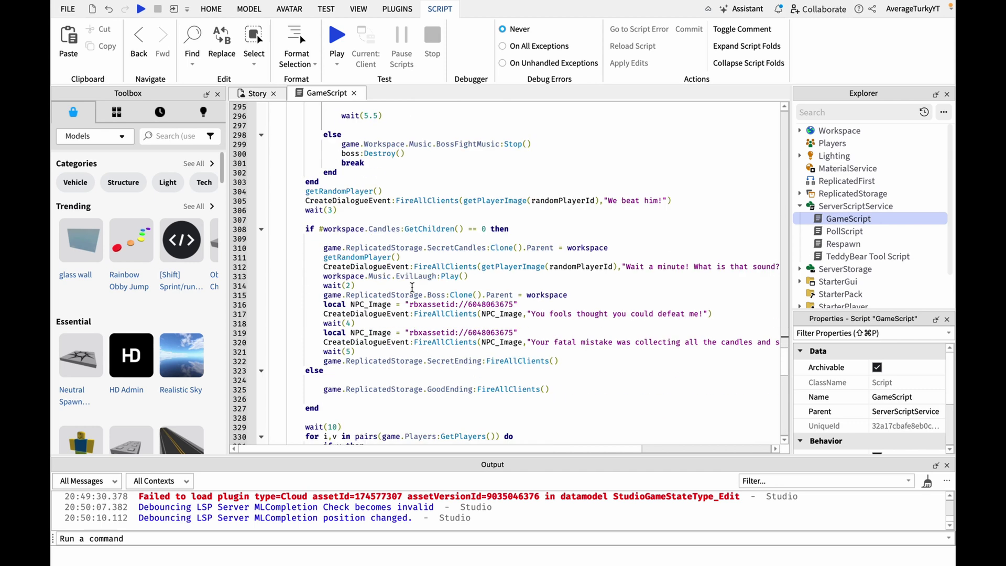
pyautogui.click(383, 323)
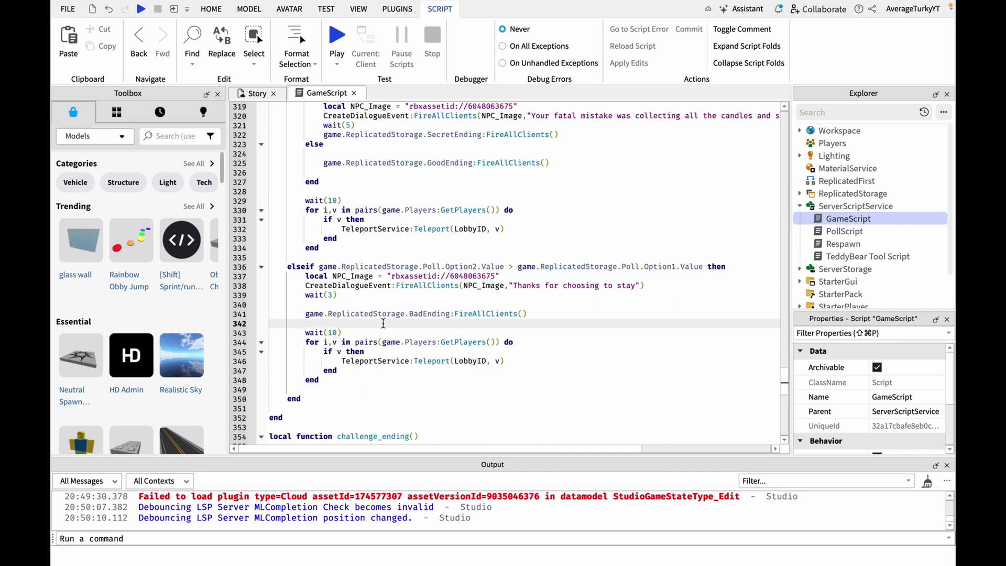
pyautogui.press('Return')
pyautogui.write('for i, v in pairs')
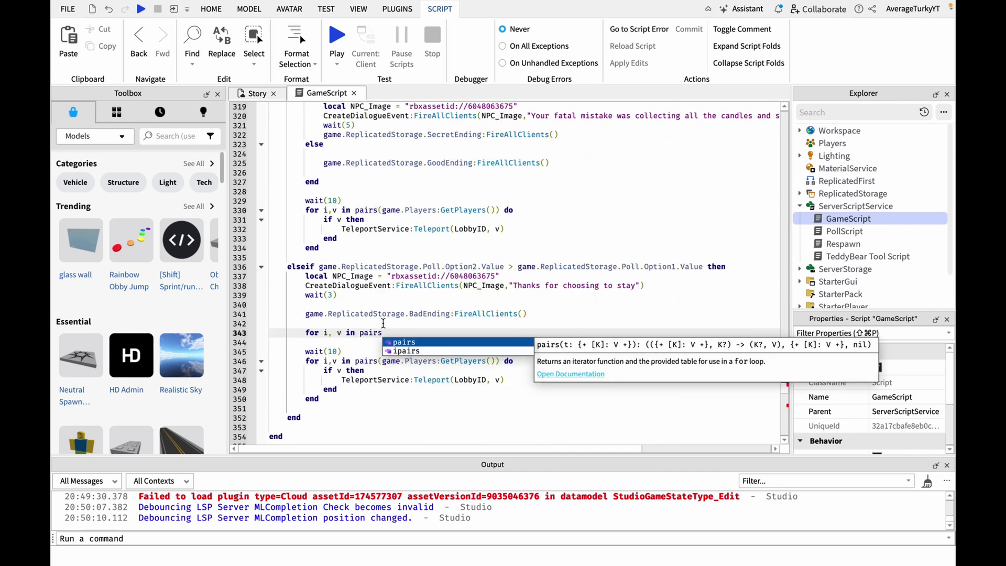
pyautogui.write('(game.Players:GetPlayers()) do')
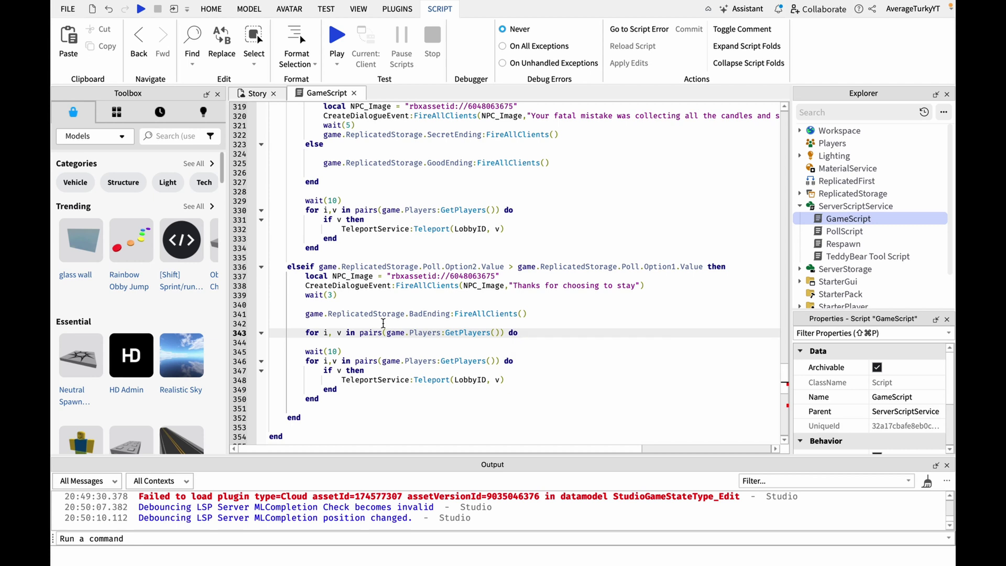
# Inside the new loop, nest checks for v and v.Character.Humanoid.Health > 0, with BadgeService:AwardBadge(v.UserId, BadEndingBadge) in the inner one.
pyautogui.press('Return')
pyautogui.write('if v then')
pyautogui.press('Return')
pyautogui.write('if v.Character.Humanoid.Health > 0 then')
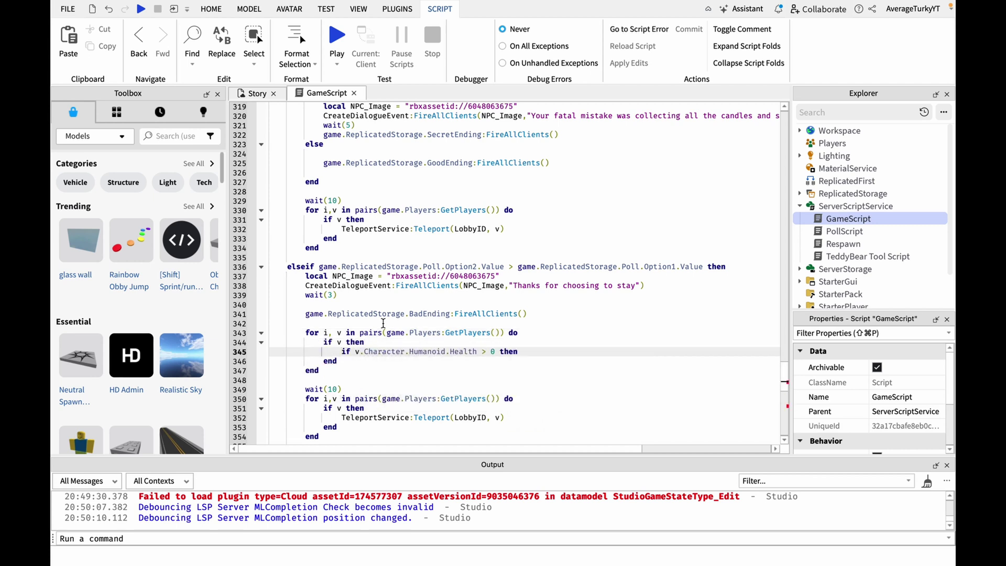
pyautogui.press('Return')
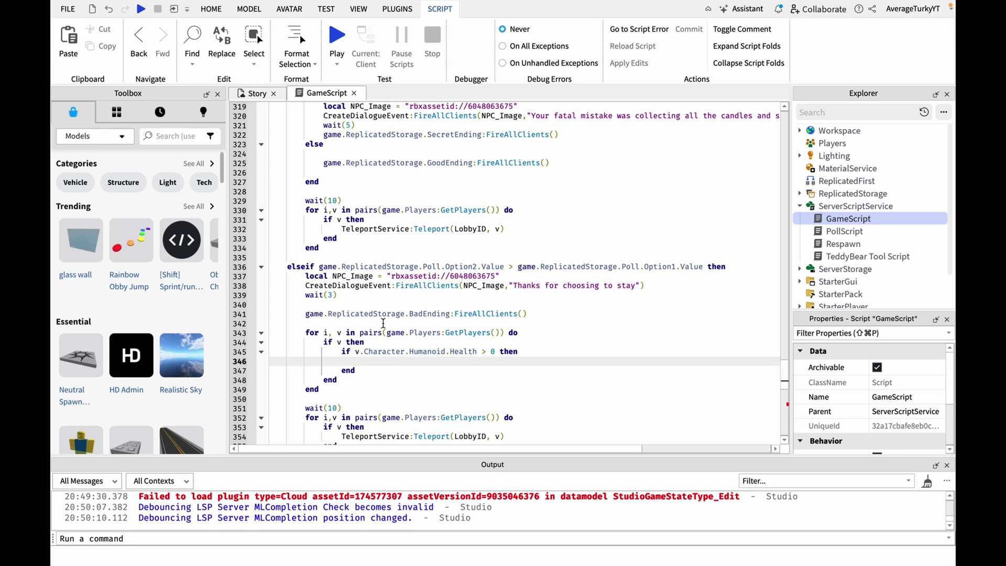
pyautogui.write('BadgeService:AwardBadge(v.UserId, BadEndingBadge')
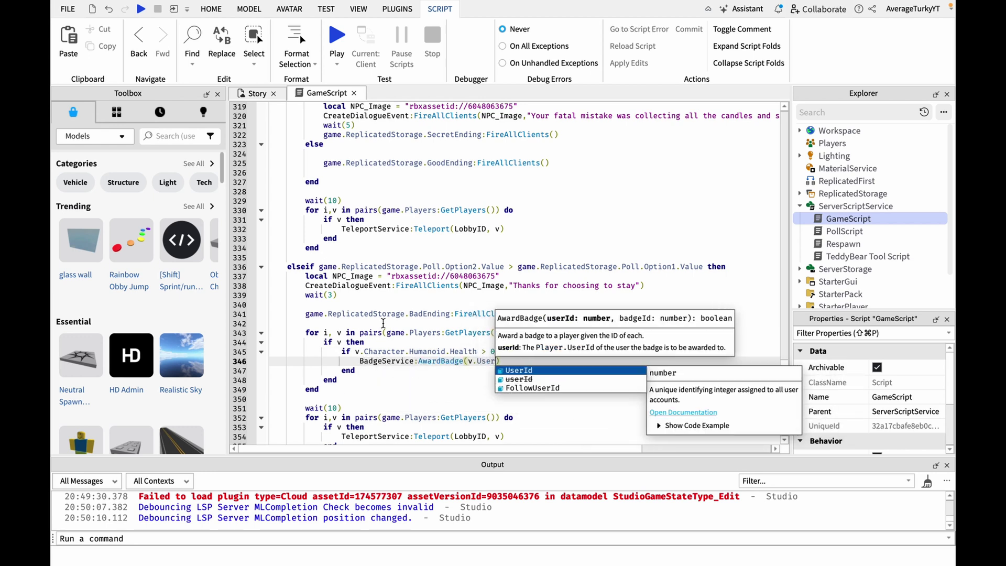